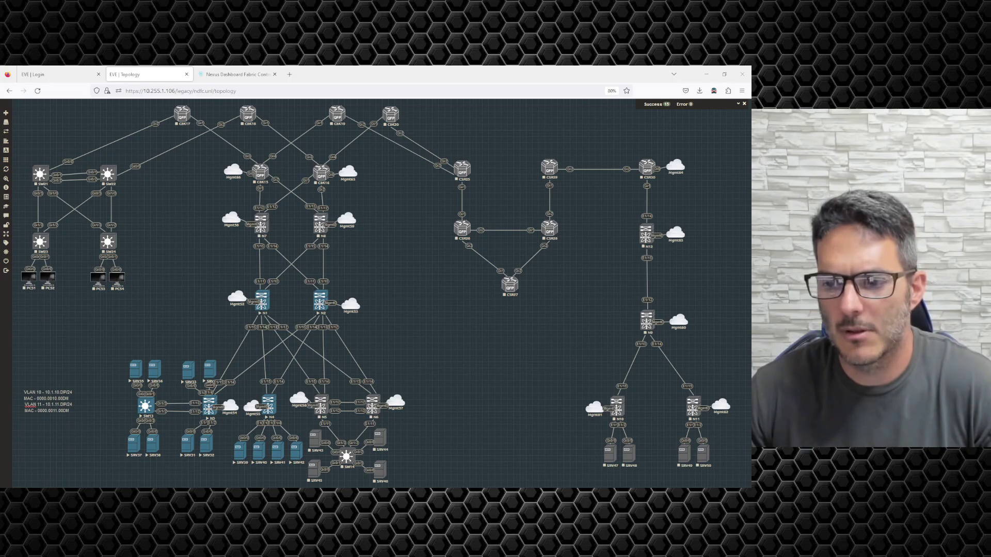
Add the 'DC1 - VRF-Prod' text label above the VLAN notes on the EVE canvas
{"action": "left_click", "coordinate": [61, 380]}
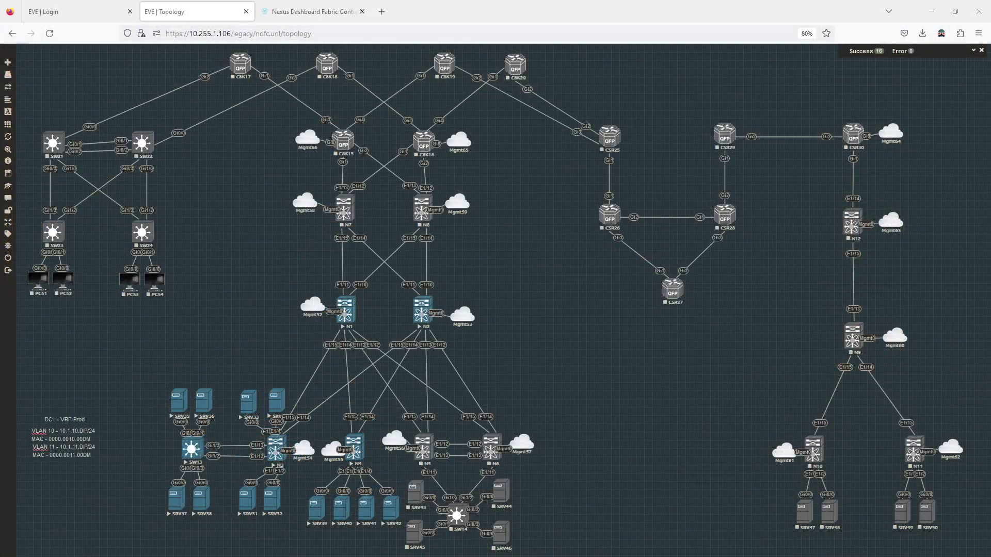
In Nexus Dashboard, open fabric dc1's full overview and list its switches
{"action": "left_click", "coordinate": [279, 7]}
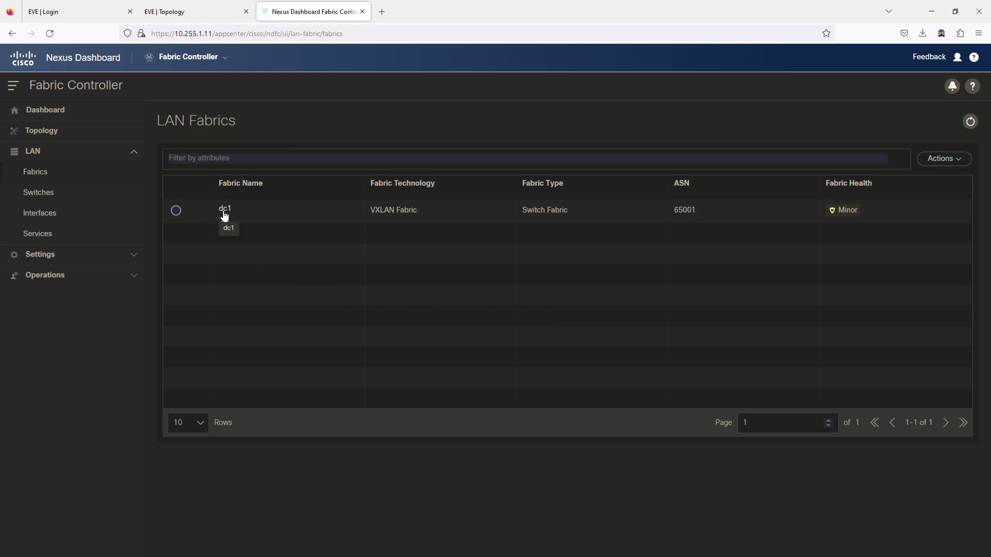
{"action": "left_click", "coordinate": [224, 211]}
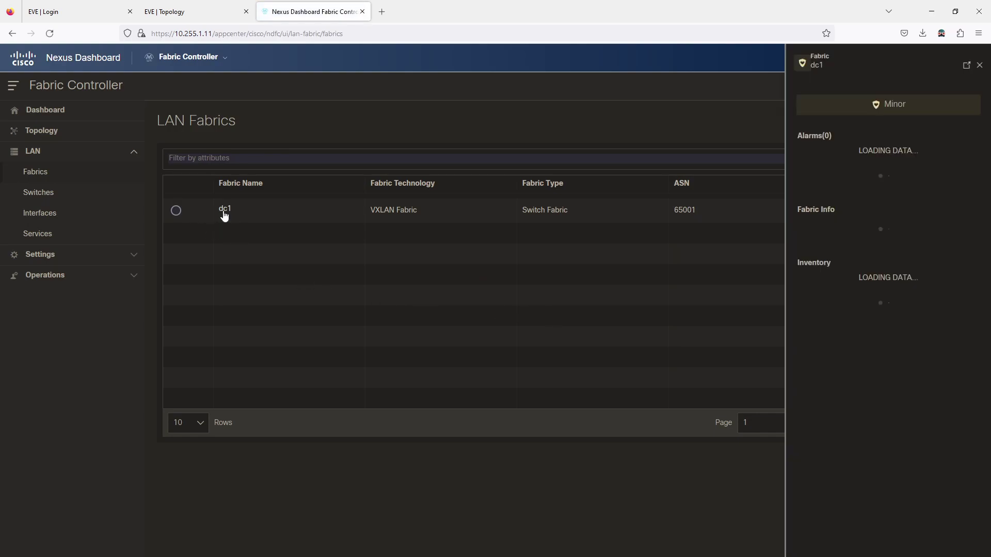
{"action": "left_click", "coordinate": [966, 67]}
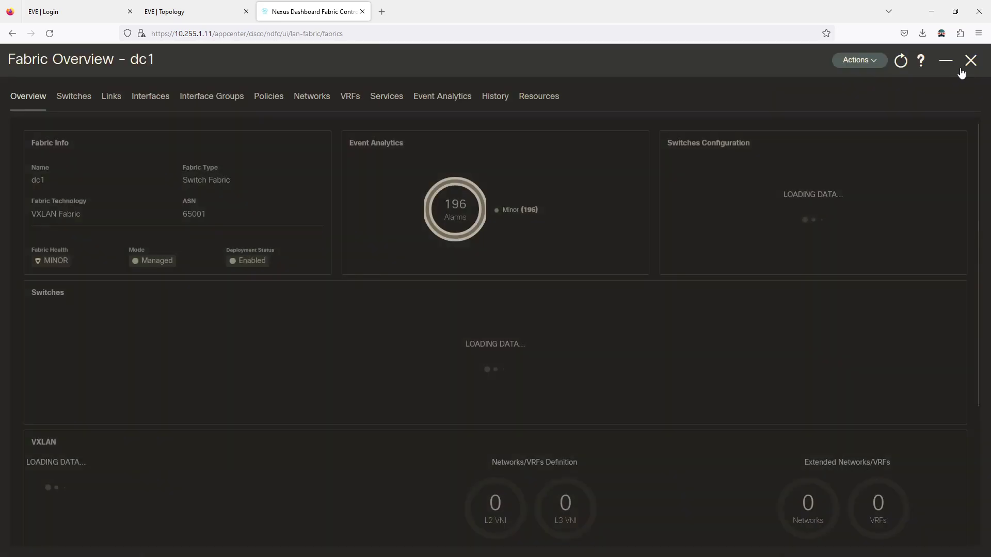
{"action": "left_click", "coordinate": [66, 96]}
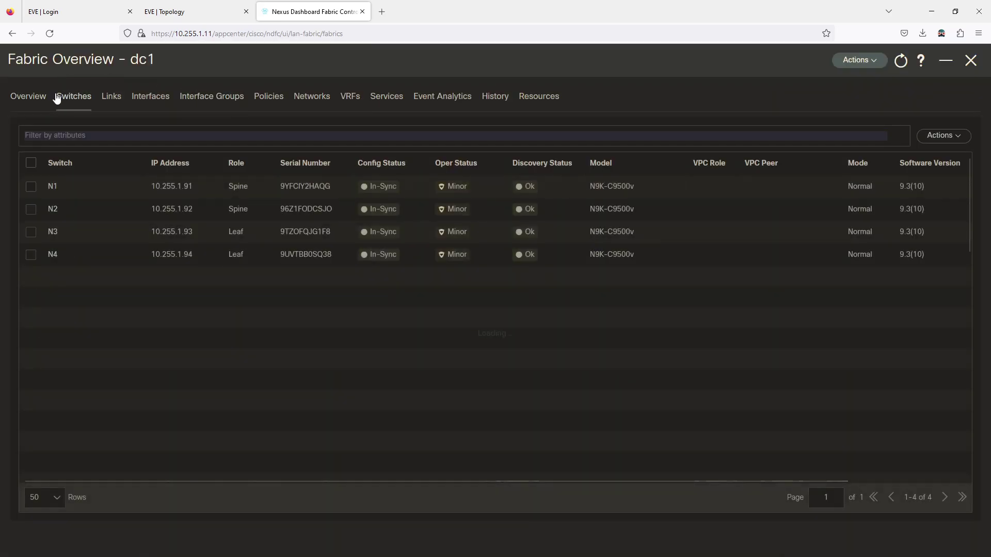
Open switch N3's full overview on the Interfaces tab and show its Actions menu
{"action": "left_click", "coordinate": [57, 232]}
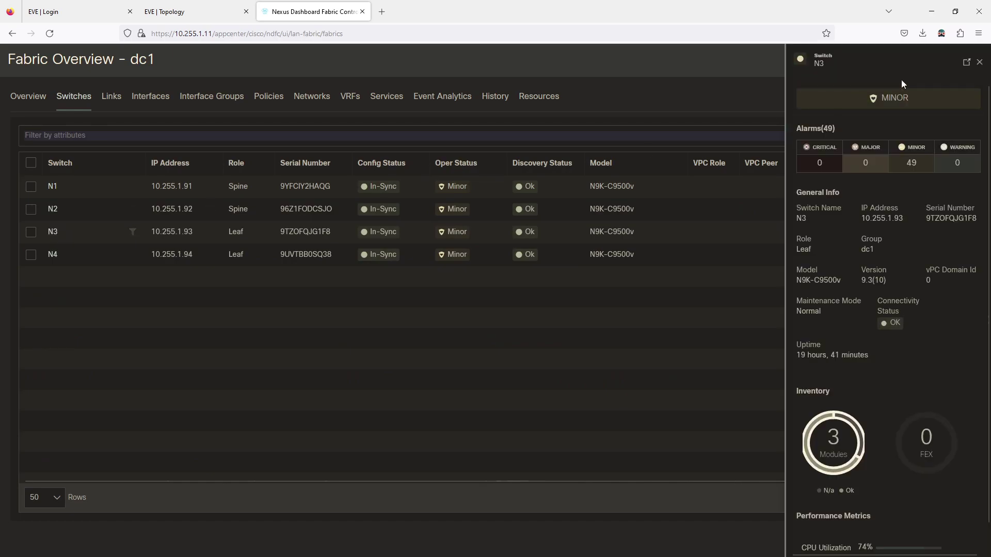
{"action": "left_click", "coordinate": [966, 63]}
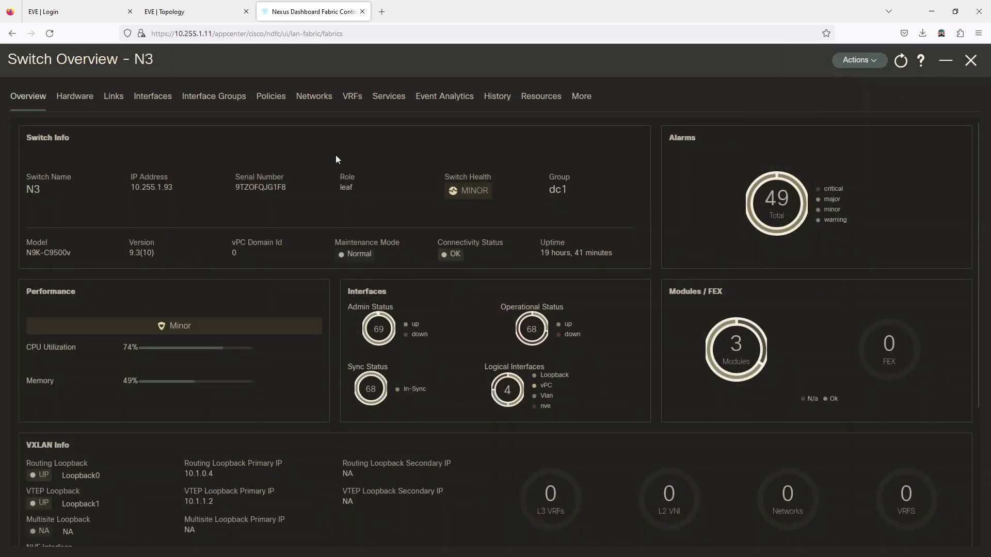
{"action": "left_click", "coordinate": [146, 102]}
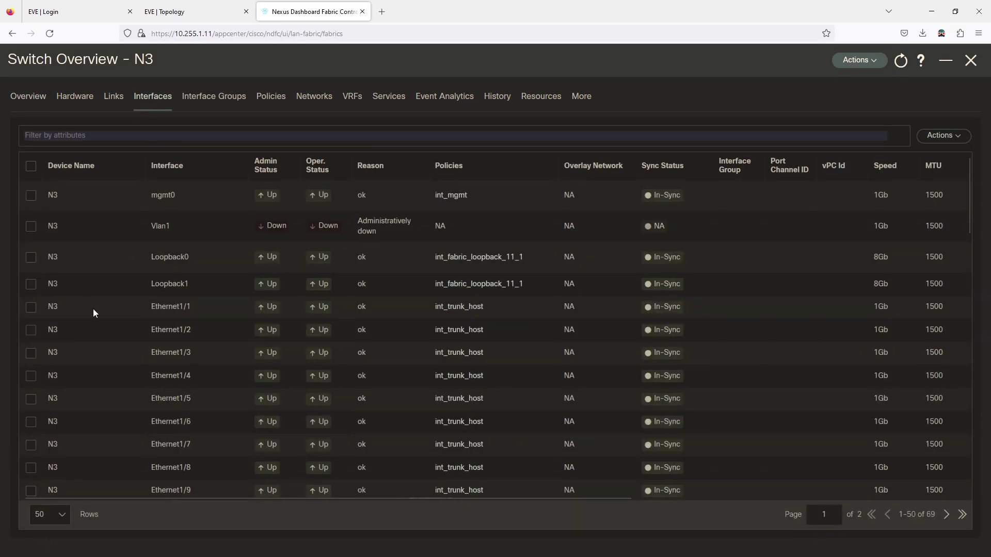
{"action": "left_click", "coordinate": [209, 15]}
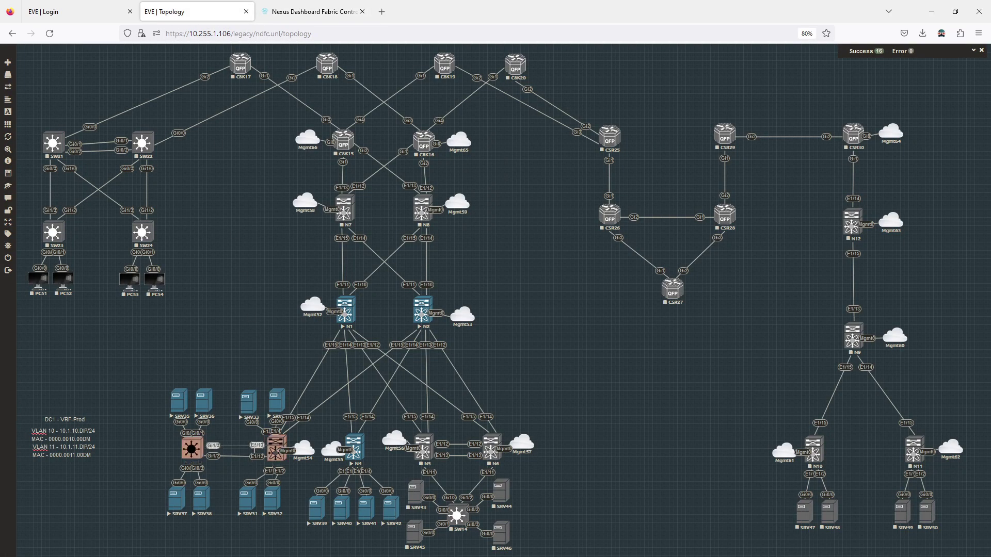
{"action": "left_click", "coordinate": [314, 19]}
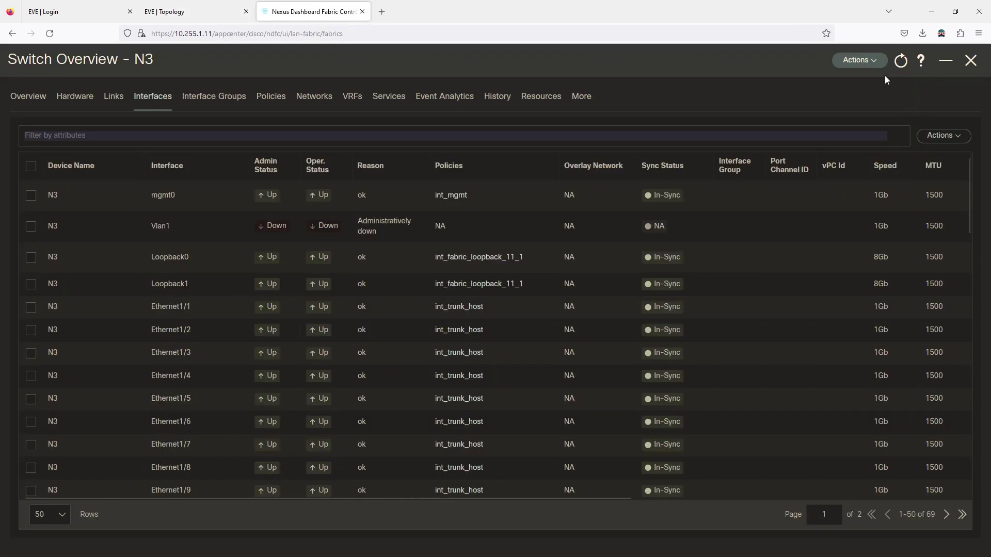
{"action": "left_click", "coordinate": [943, 136]}
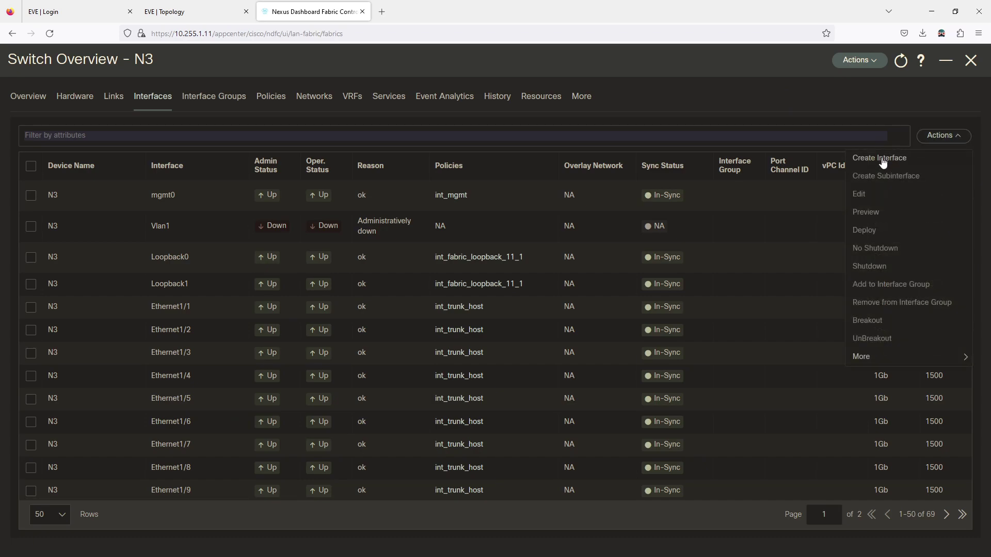
Create a Port Channel interface on N3 with ID 501 and the int_port_channel_trunk_host policy
{"action": "left_click", "coordinate": [883, 159]}
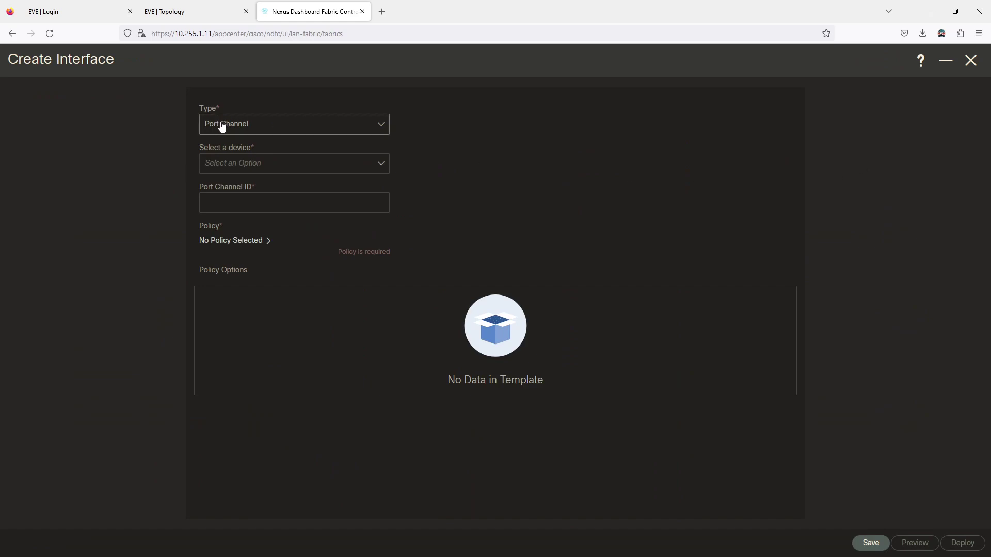
{"action": "left_click", "coordinate": [226, 130]}
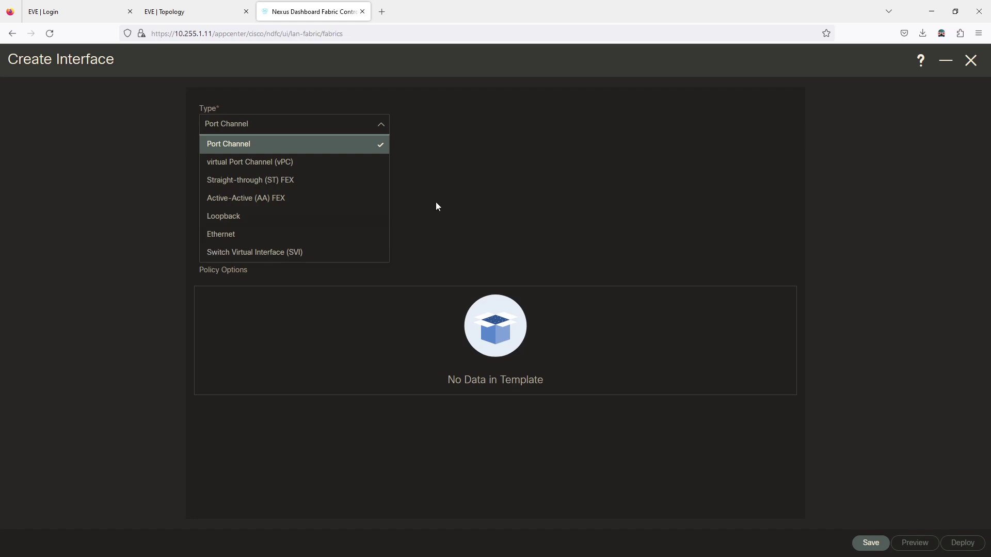
{"action": "left_click", "coordinate": [267, 146]}
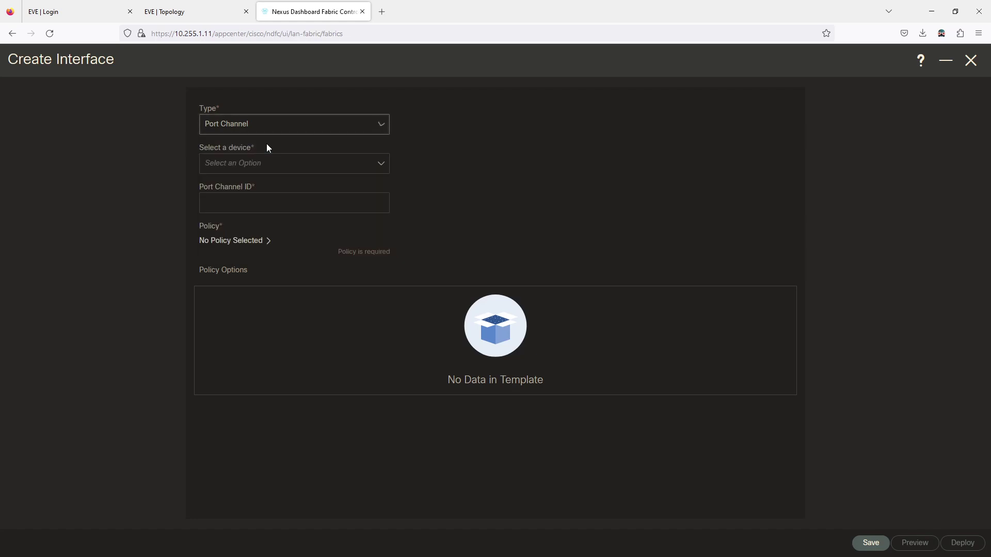
{"action": "left_click", "coordinate": [362, 168]}
{"action": "left_click", "coordinate": [217, 221]}
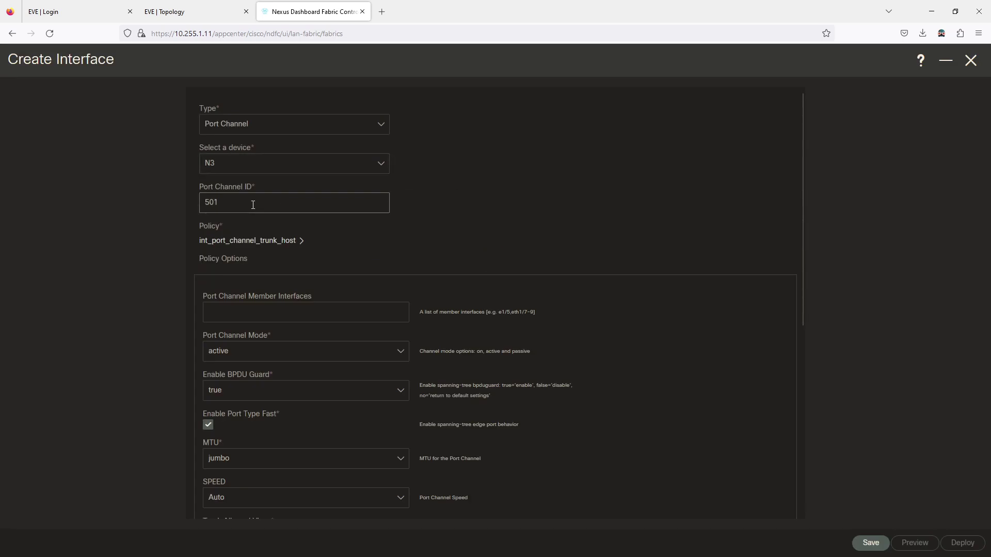
{"action": "left_click", "coordinate": [246, 245]}
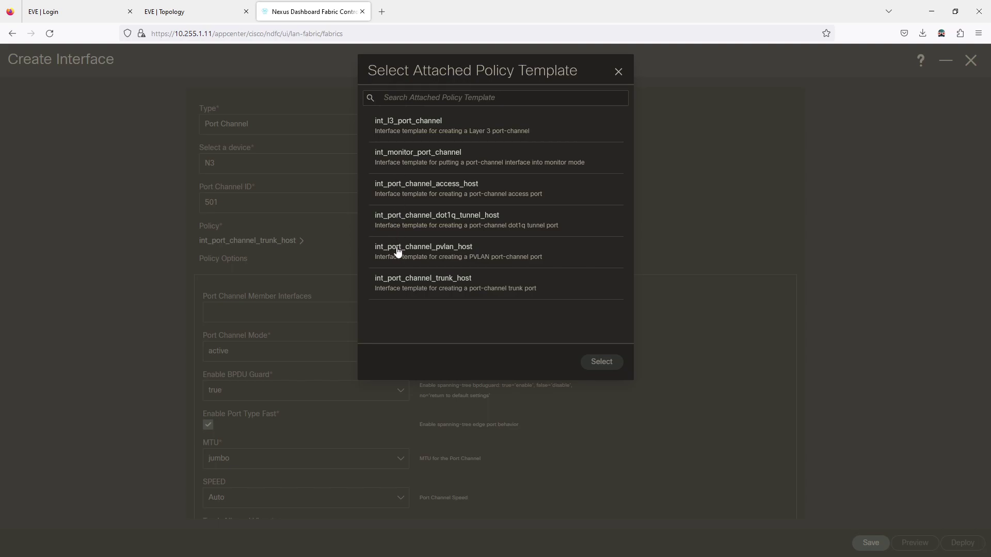
{"action": "left_click", "coordinate": [416, 287]}
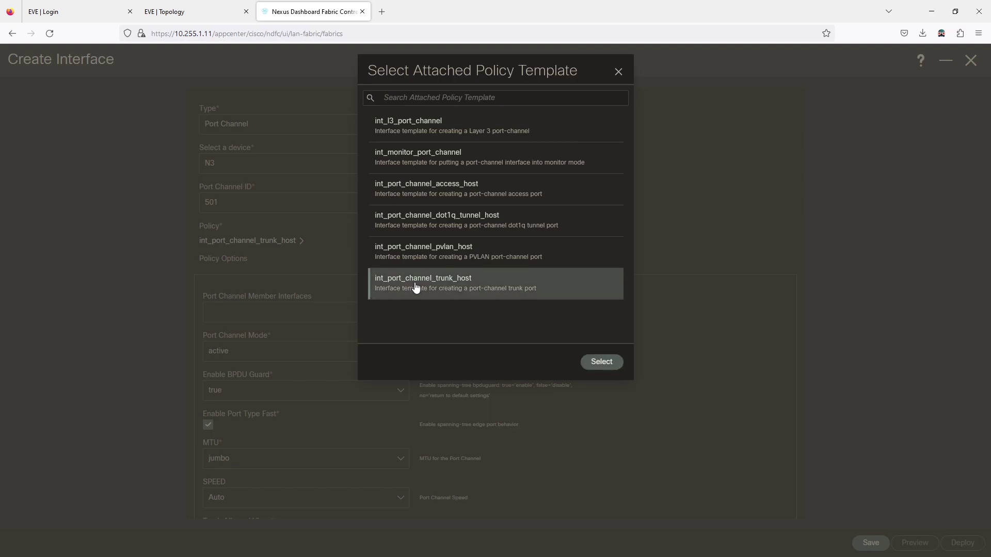
{"action": "left_click", "coordinate": [602, 362]}
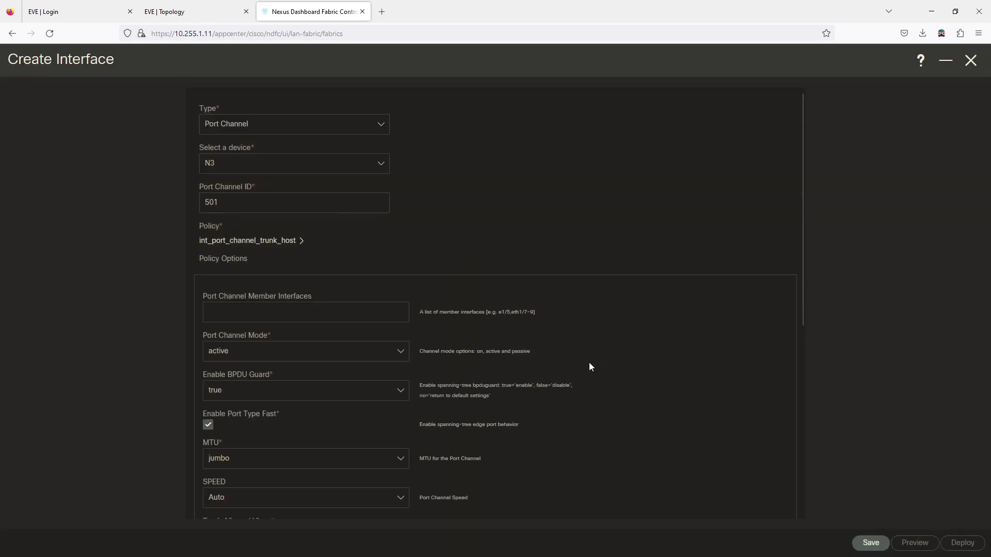
Set the port channel's member interfaces to eth1/12-13 and BPDU Guard to no
{"action": "scroll", "coordinate": [362, 266], "scroll_direction": "down", "scroll_amount": 3}
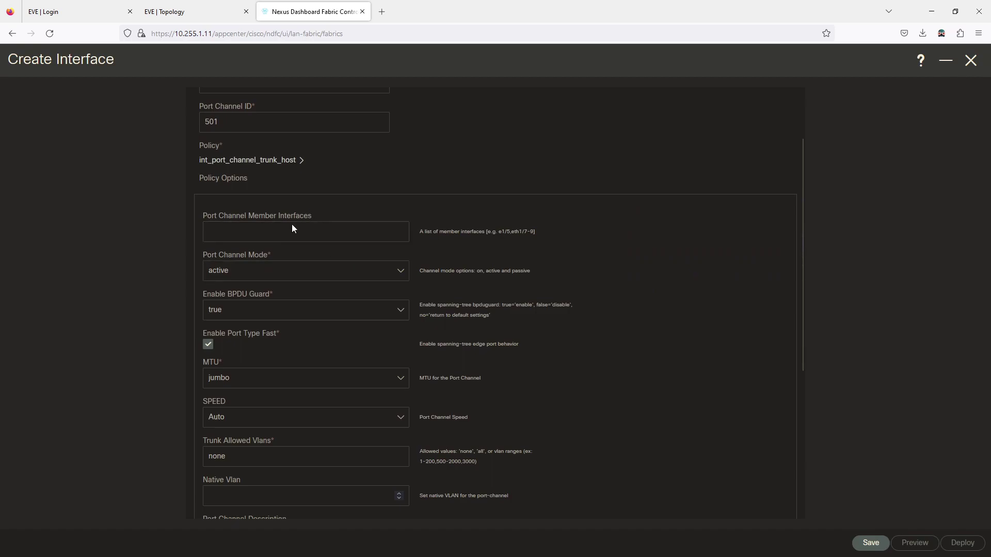
{"action": "left_click", "coordinate": [191, 11]}
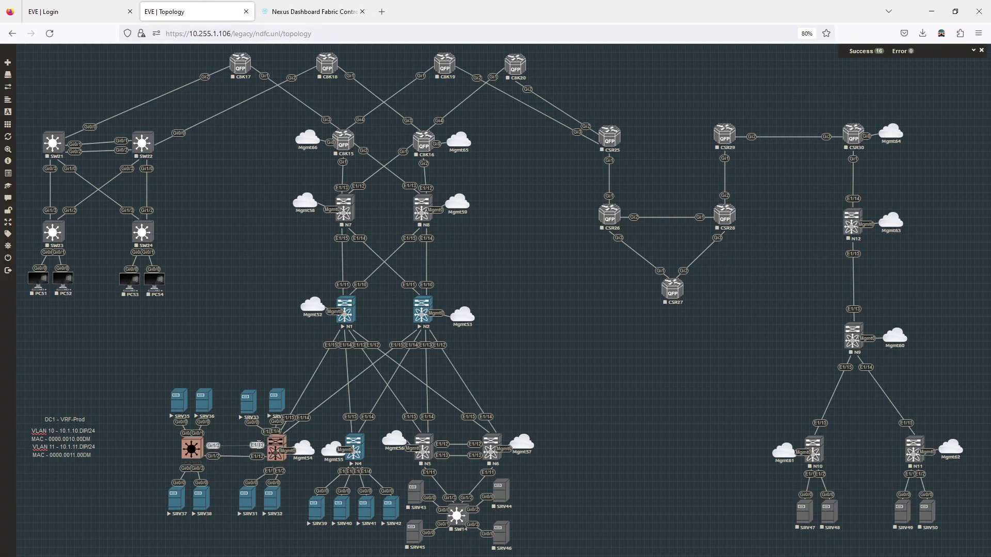
{"action": "left_click", "coordinate": [289, 5]}
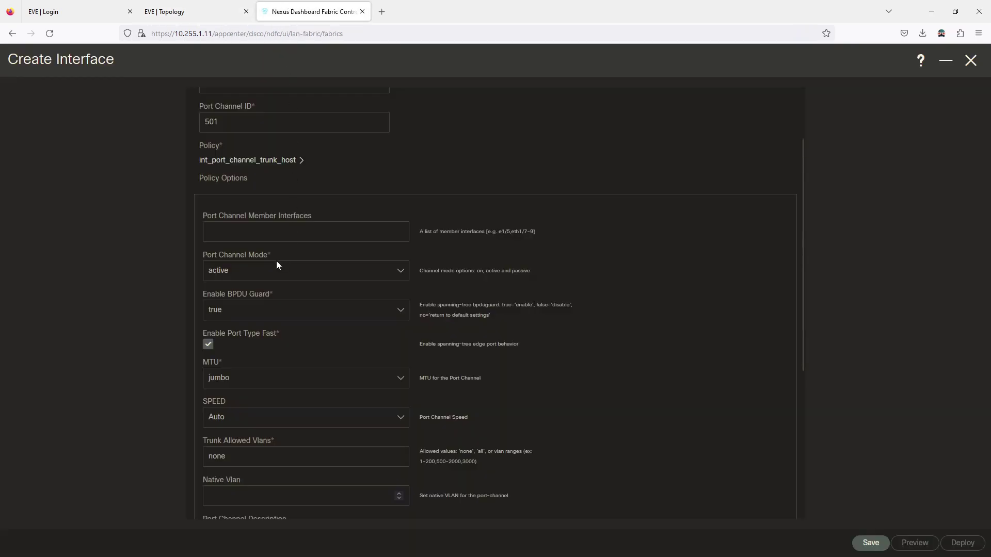
{"action": "left_click", "coordinate": [250, 229]}
{"action": "type", "text": "et"}
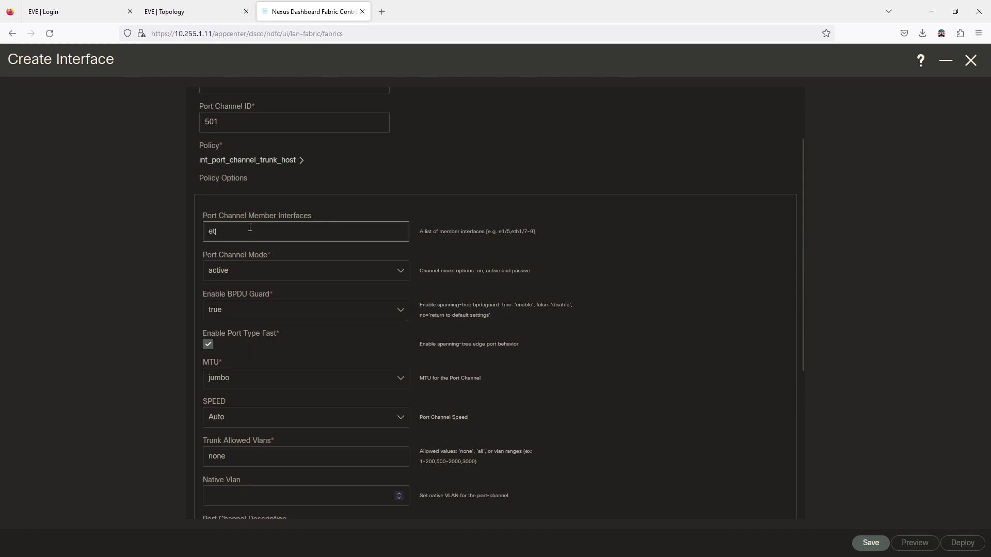
{"action": "type", "text": "h1/12-13"}
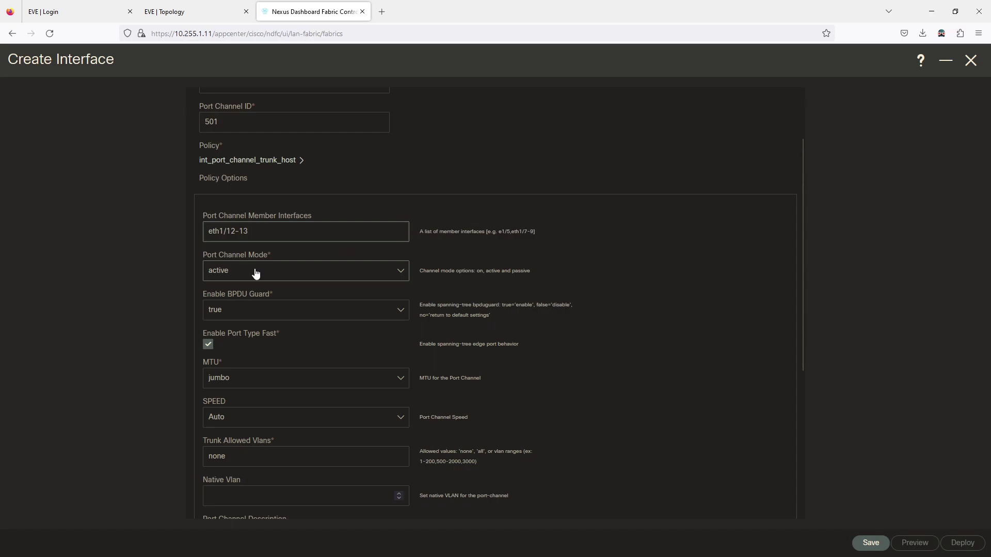
{"action": "left_click", "coordinate": [246, 315]}
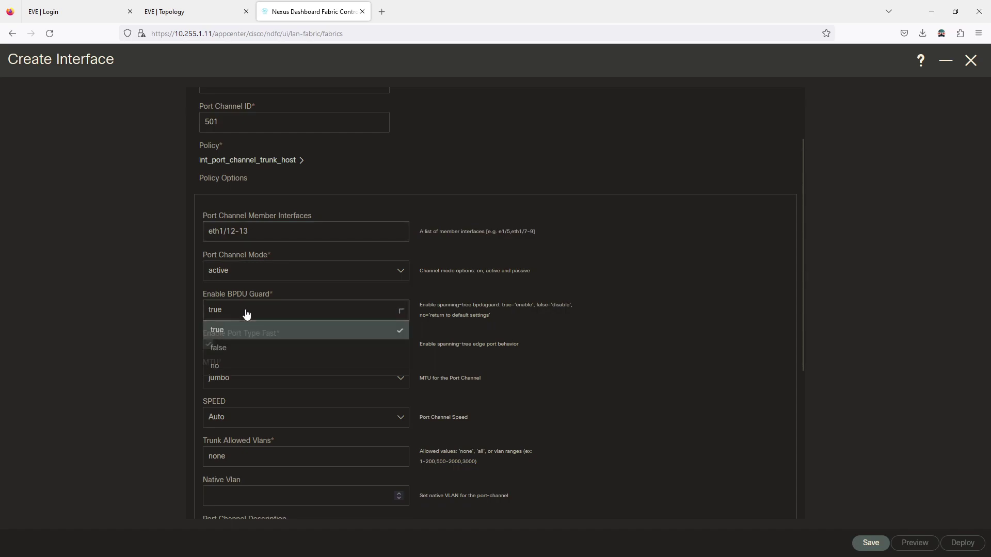
{"action": "left_click", "coordinate": [233, 375]}
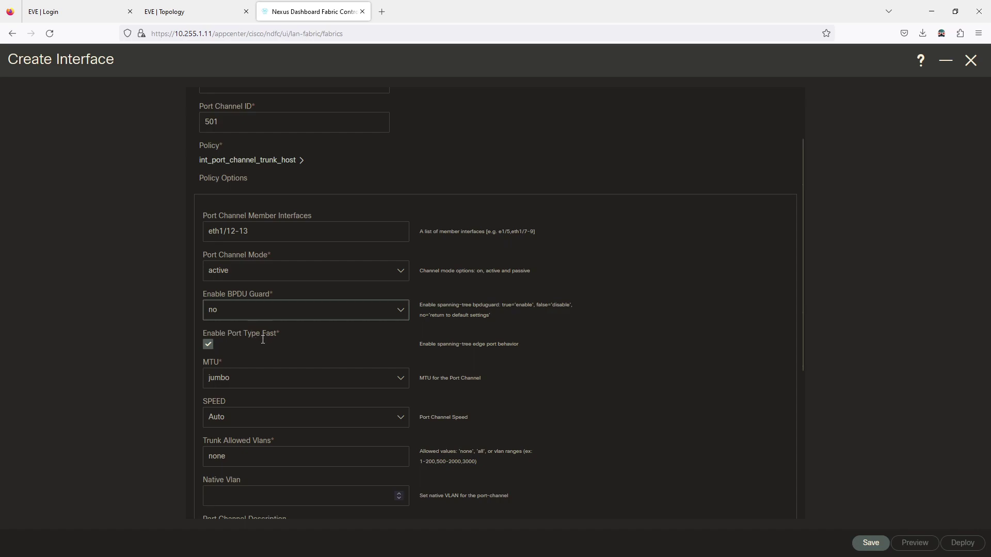
Set the MTU to default and the trunk allowed VLANs to 10-11
{"action": "left_click", "coordinate": [230, 380]}
{"action": "left_click", "coordinate": [231, 399]}
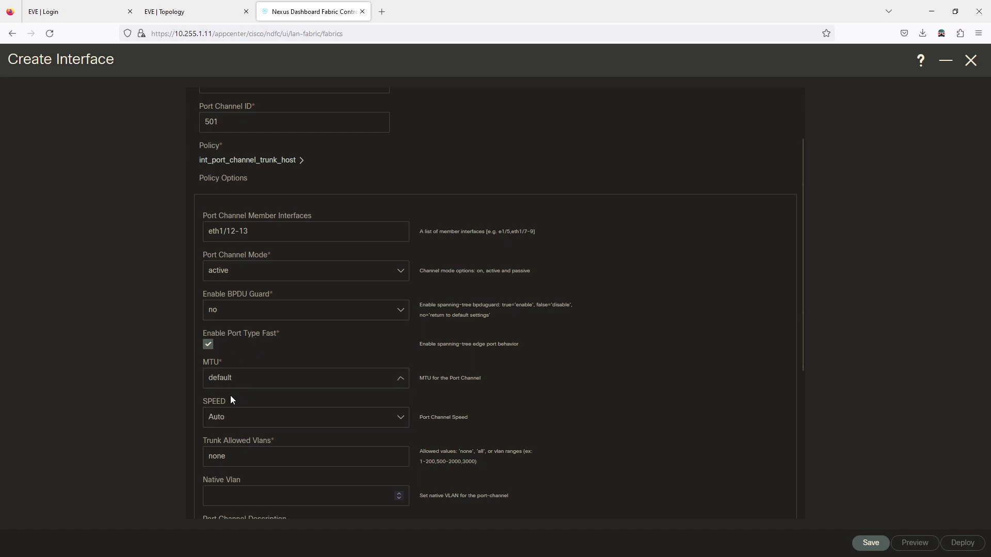
{"action": "scroll", "coordinate": [243, 404], "scroll_direction": "down", "scroll_amount": 2}
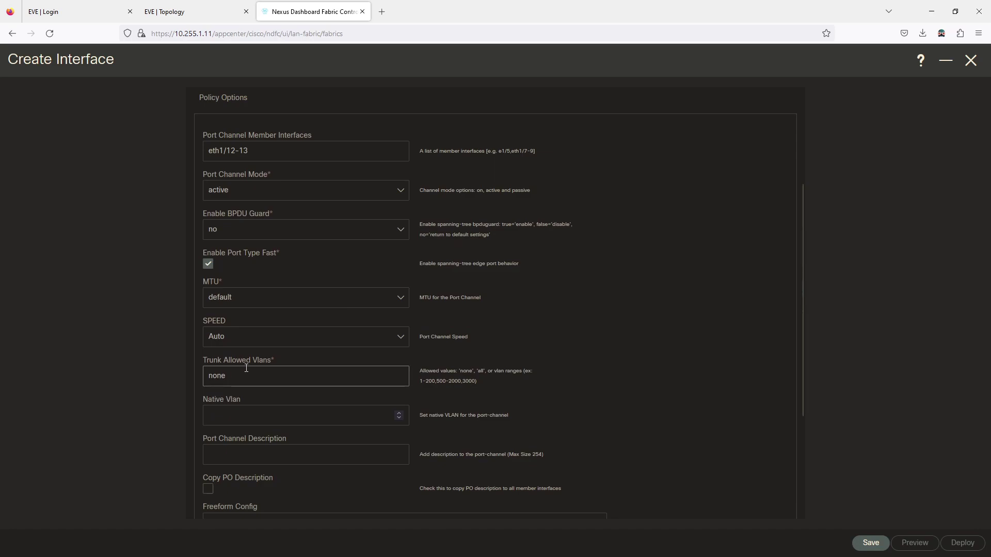
{"action": "left_click_drag", "start_coordinate": [238, 381], "coordinate": [192, 377]}
{"action": "type", "text": "al"}
{"action": "key", "text": "BackSpace"}
{"action": "key", "text": "BackSpace"}
{"action": "type", "text": "10-11"}
{"action": "left_click", "coordinate": [557, 347]}
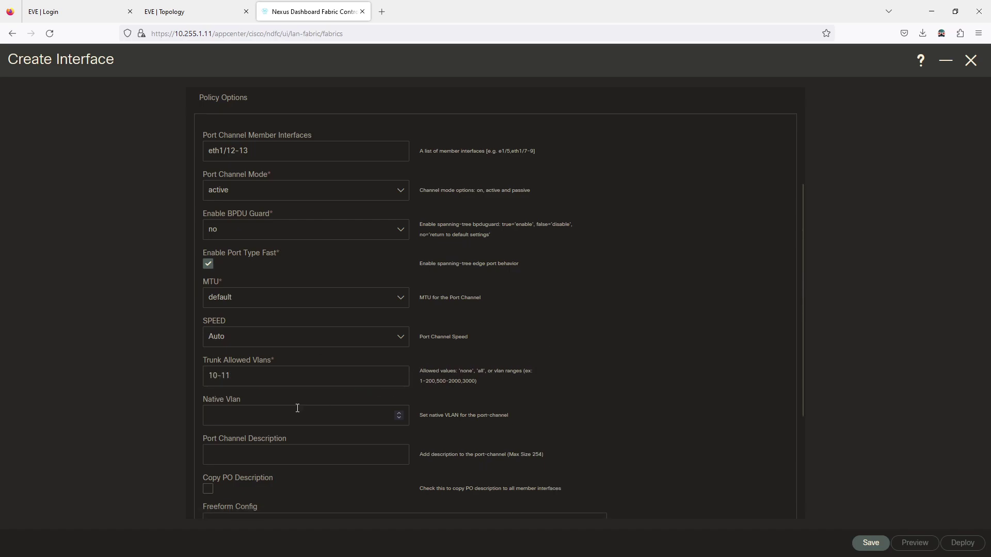
Give it the description 'N3-SW13 Port Channel', save it and begin deployment
{"action": "scroll", "coordinate": [435, 406], "scroll_direction": "down", "scroll_amount": 3}
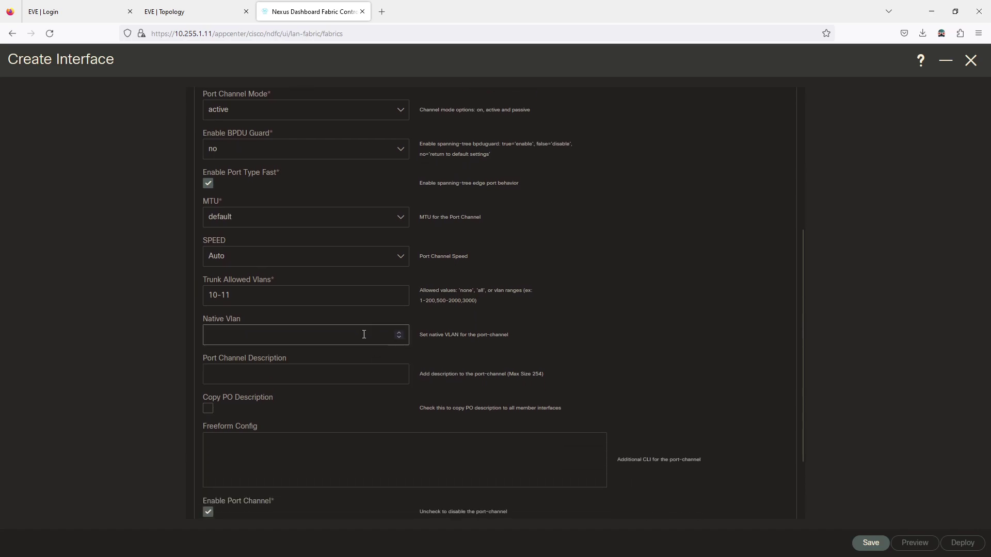
{"action": "scroll", "coordinate": [336, 348], "scroll_direction": "down", "scroll_amount": 3}
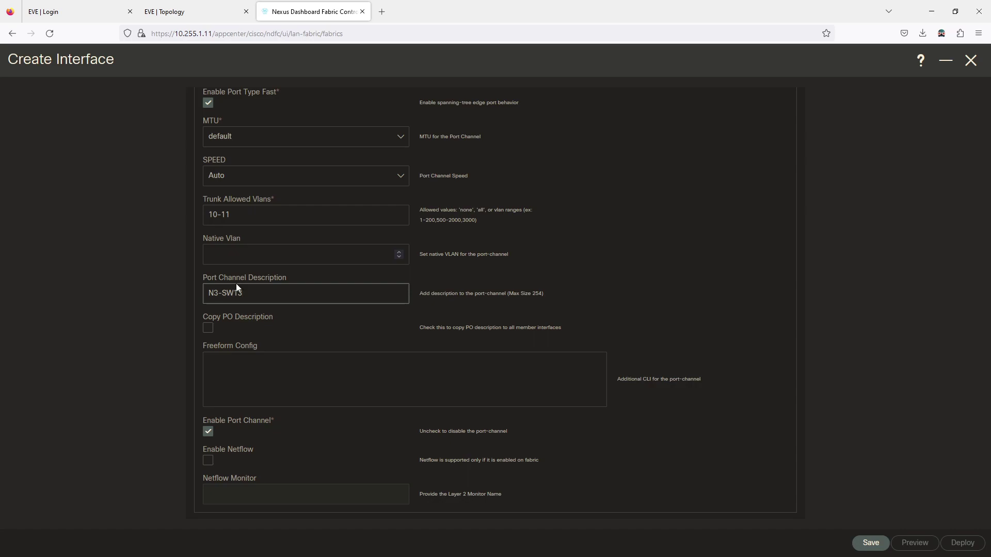
{"action": "type", "text": "Port Channel"}
{"action": "left_click", "coordinate": [670, 256]}
{"action": "scroll", "coordinate": [464, 310], "scroll_direction": "down", "scroll_amount": 1}
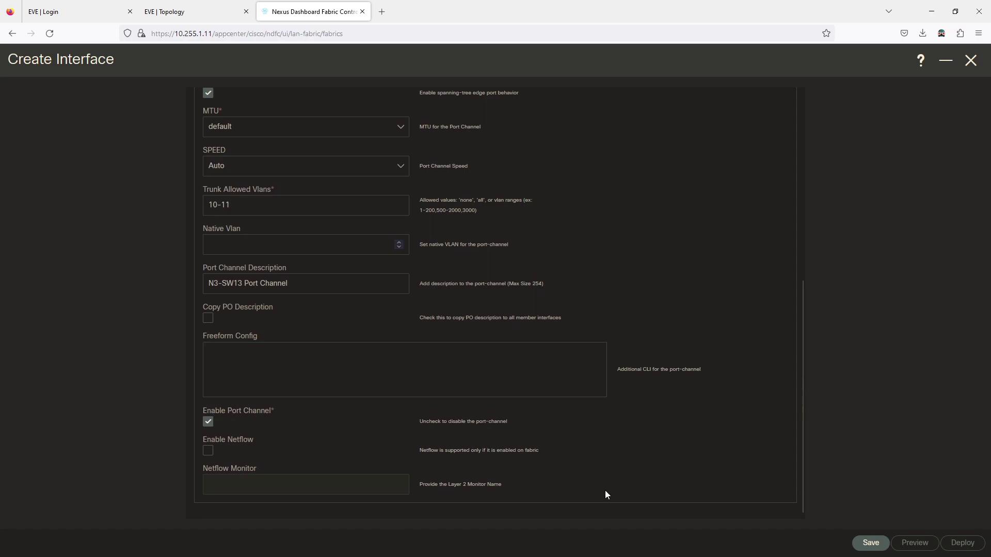
{"action": "left_click", "coordinate": [871, 544]}
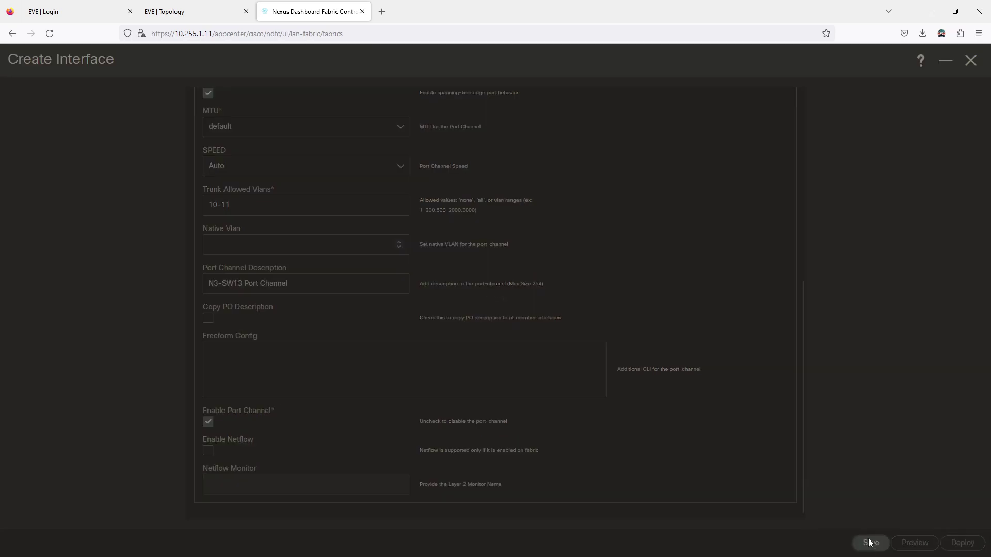
{"action": "left_click", "coordinate": [962, 543]}
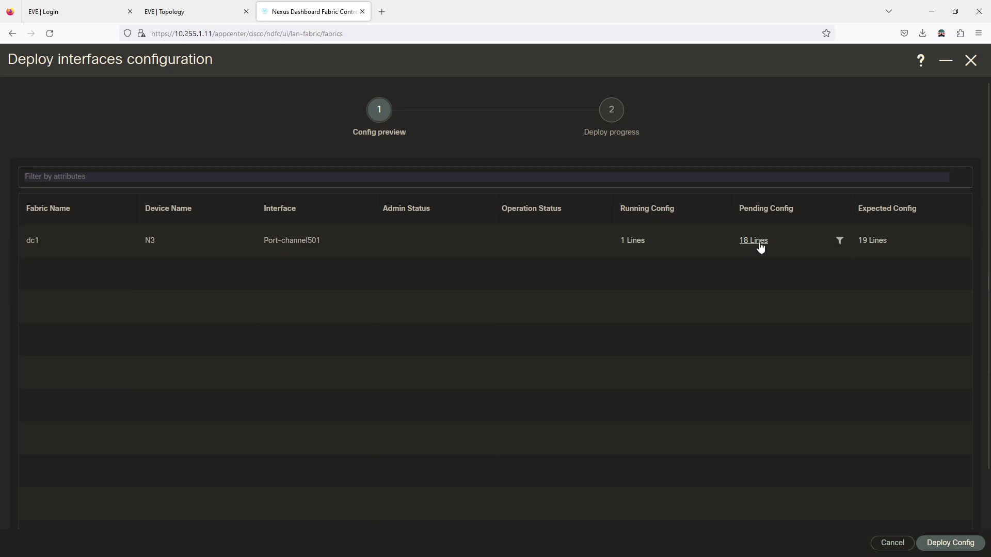
Review the 18 pending config lines, deploy port-channel501 to N3, and return to EVE
{"action": "left_click", "coordinate": [758, 241]}
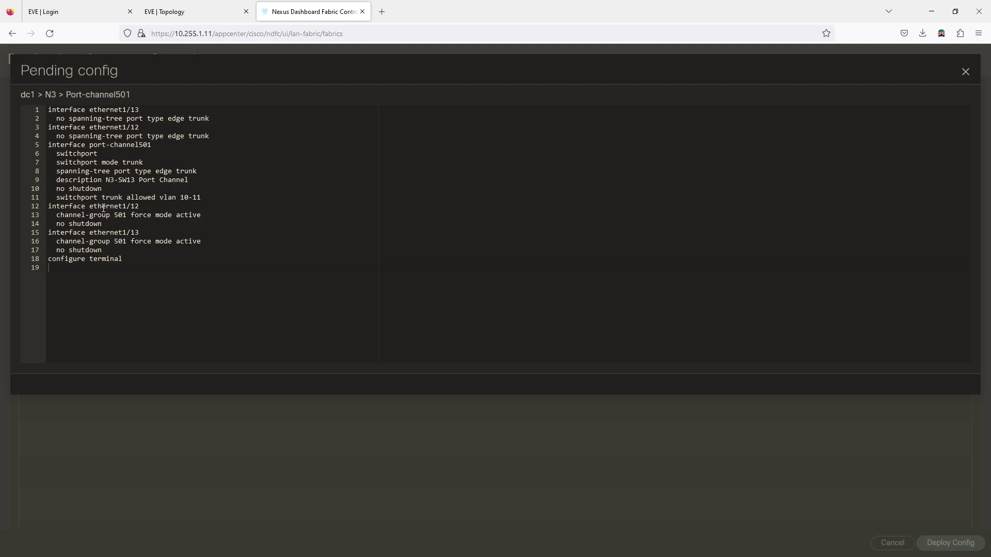
{"action": "left_click_drag", "start_coordinate": [102, 145], "coordinate": [138, 145]}
{"action": "left_click", "coordinate": [166, 161]}
{"action": "left_click", "coordinate": [734, 360]}
{"action": "left_click", "coordinate": [964, 72]}
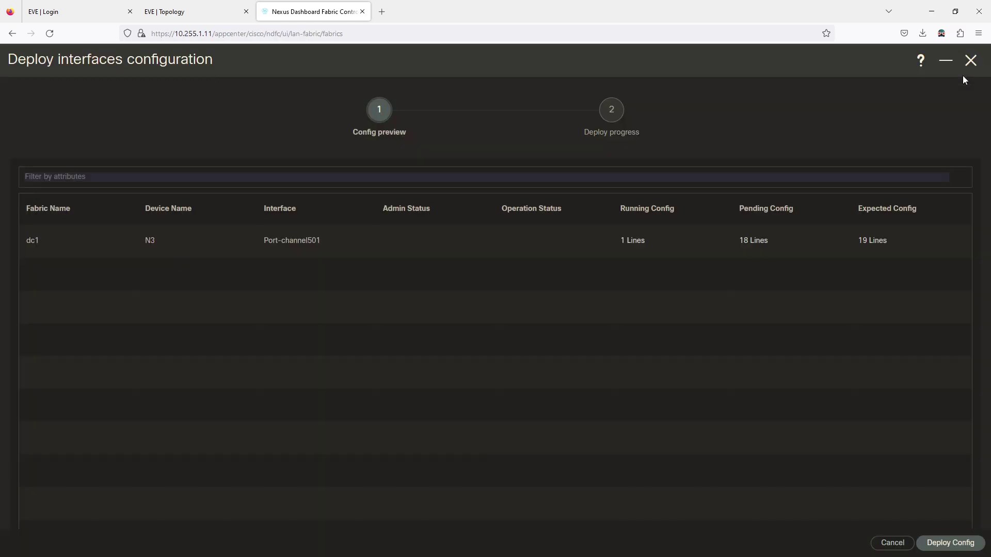
{"action": "left_click", "coordinate": [936, 552]}
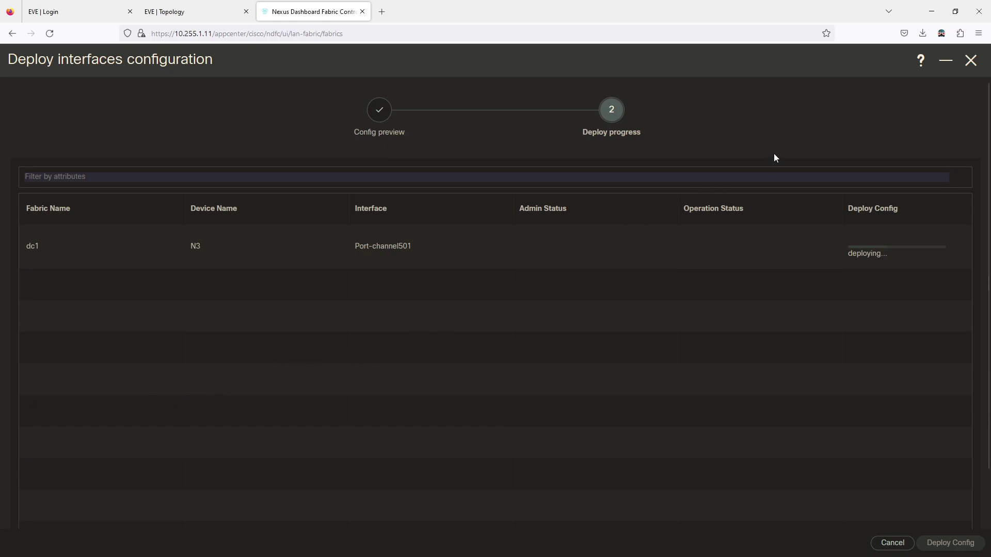
{"action": "left_click", "coordinate": [184, 9]}
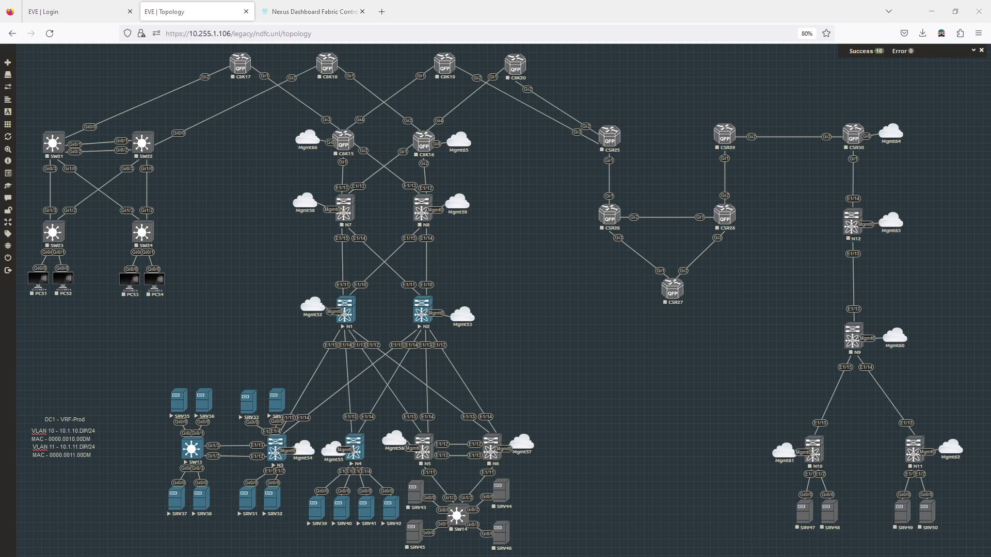
On the switch console, enter enable and config mode and set the hostname to SW13
{"action": "left_click", "coordinate": [191, 449]}
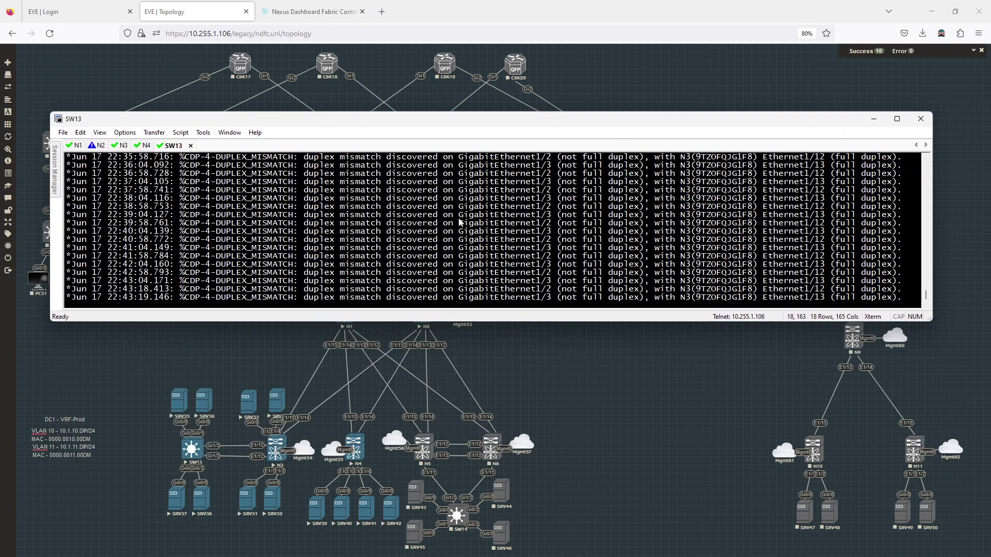
{"action": "key", "text": "Return"}
{"action": "type", "text": "en"}
{"action": "key", "text": "Return"}
{"action": "type", "text": "conf t"}
{"action": "key", "text": "Return"}
{"action": "type", "text": "hostn"}
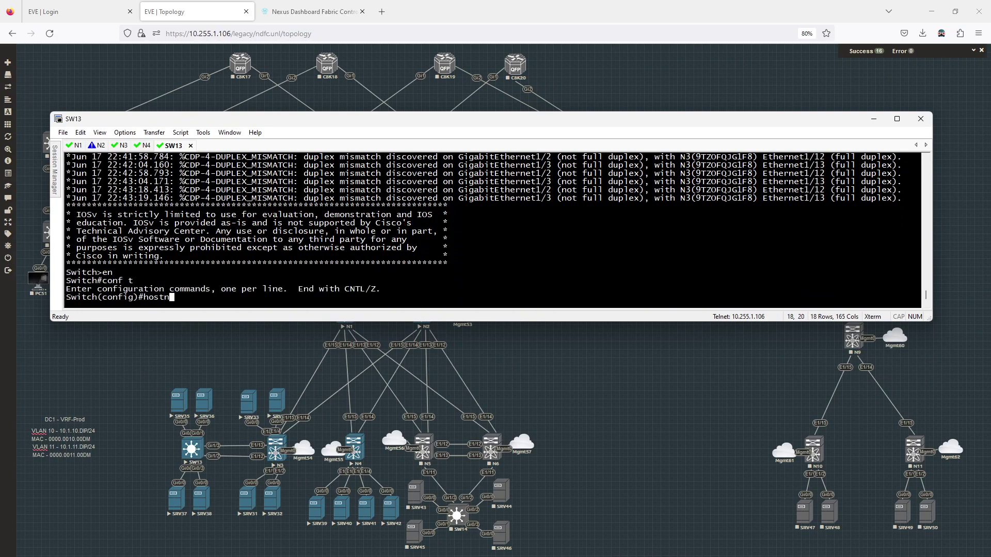
{"action": "type", "text": " SW13"}
{"action": "key", "text": "Return"}
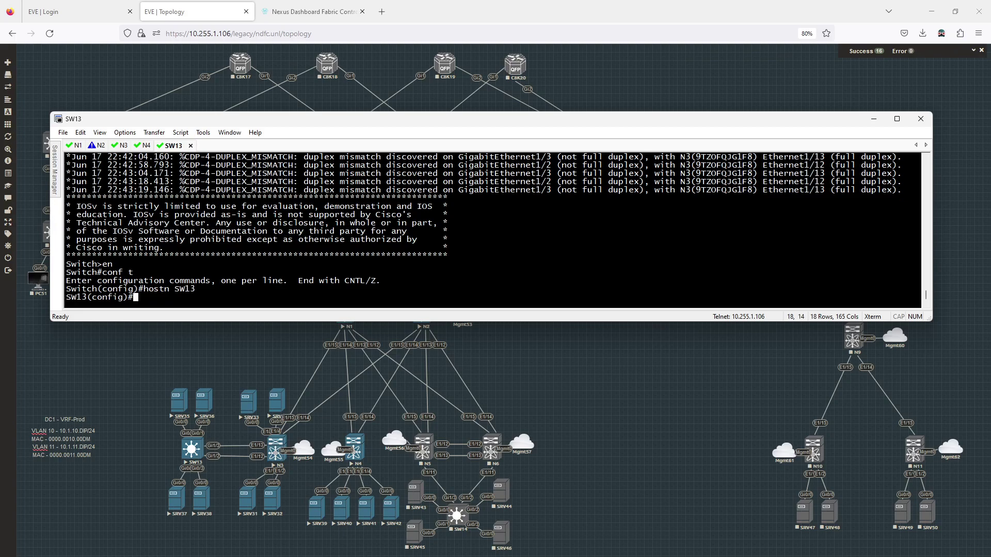
Make Gi1/2-3 layer-2 switchports trunking with dot1q encapsulation
{"action": "type", "text": "int r g1/"}
{"action": "type", "text": "2-"}
{"action": "type", "text": "3"}
{"action": "key", "text": "Return"}
{"action": "type", "text": "sw"}
{"action": "key", "text": "Tab"}
{"action": "key", "text": "Return"}
{"action": "type", "text": "sw"}
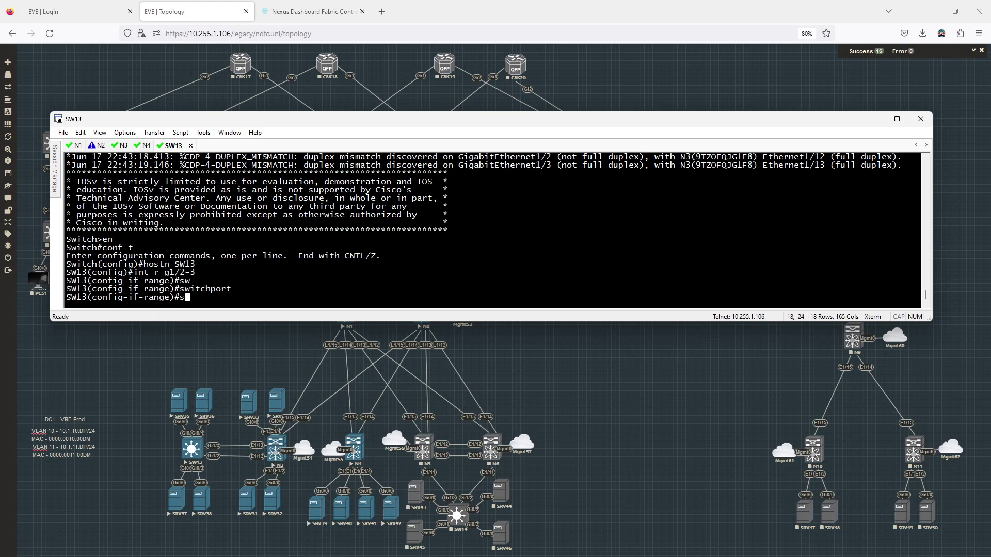
{"action": "key", "text": "Tab"}
{"action": "type", "text": "tr e d"}
{"action": "key", "text": "Return"}
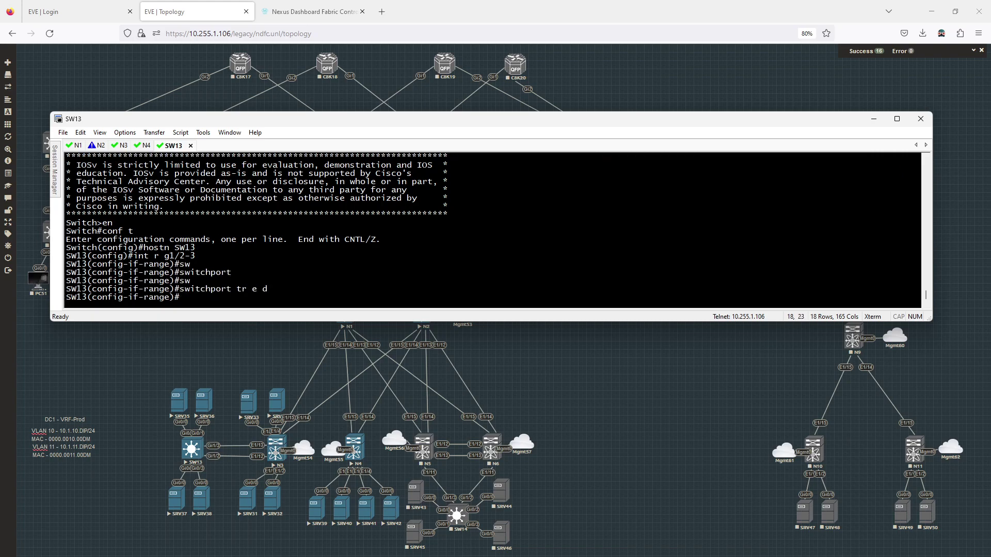
{"action": "type", "text": "sw m t"}
{"action": "key", "text": "Return"}
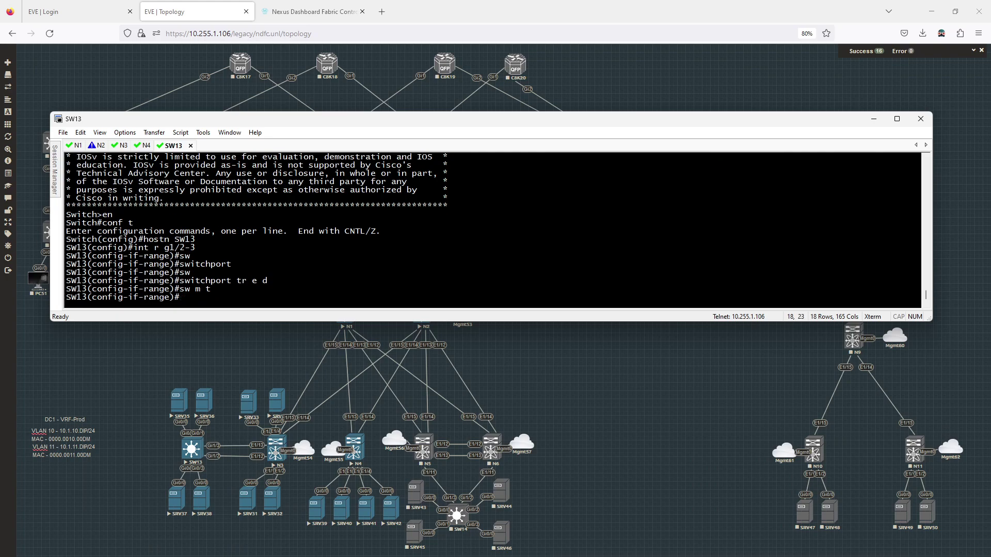
Set LACP as channel protocol and bundle Gi1/2-3 into channel-group 13, mode active
{"action": "type", "text": "chan"}
{"action": "key", "text": "Tab"}
{"action": "type", "text": "nel-por"}
{"action": "key", "text": "BackSpace"}
{"action": "key", "text": "BackSpace"}
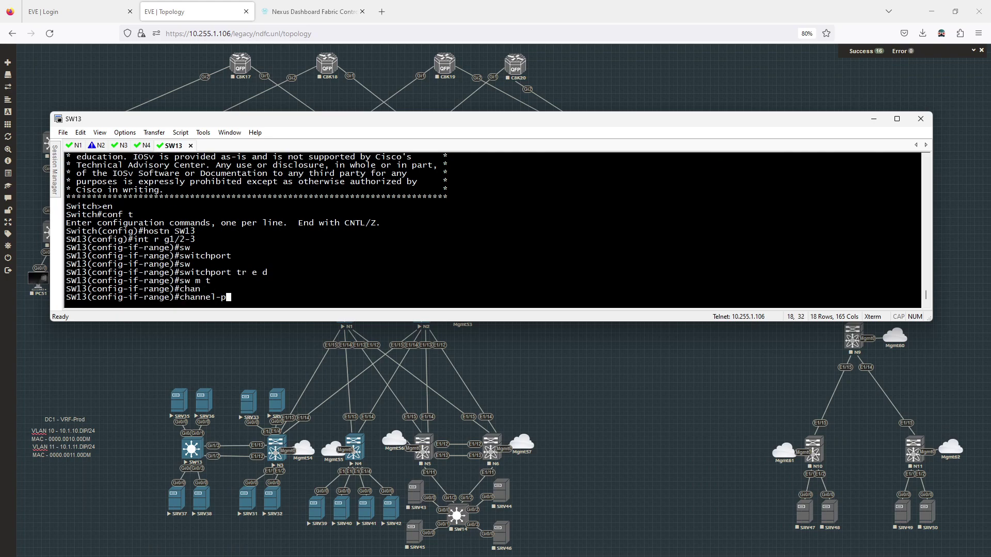
{"action": "type", "text": "ro"}
{"action": "key", "text": "Tab"}
{"action": "type", "text": "lacp"}
{"action": "key", "text": "Return"}
{"action": "type", "text": "chan"}
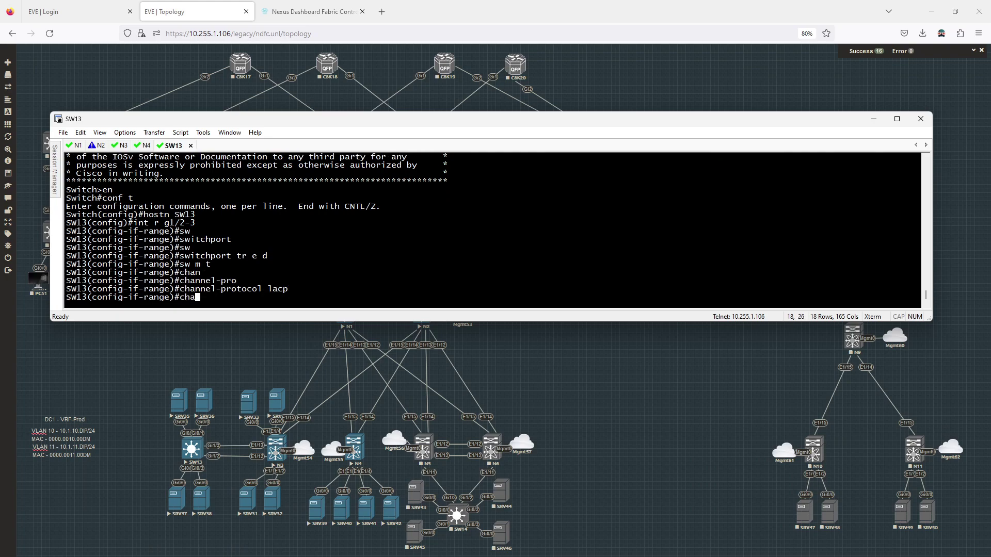
{"action": "key", "text": "Tab"}
{"action": "type", "text": "nel-gr"}
{"action": "key", "text": "Tab"}
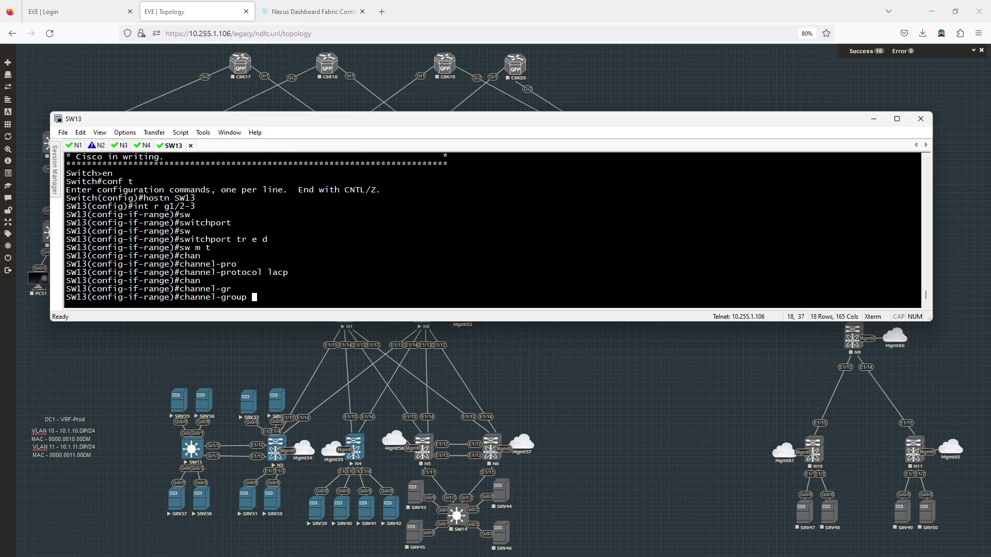
{"action": "type", "text": "13 mode act"}
{"action": "key", "text": "Return"}
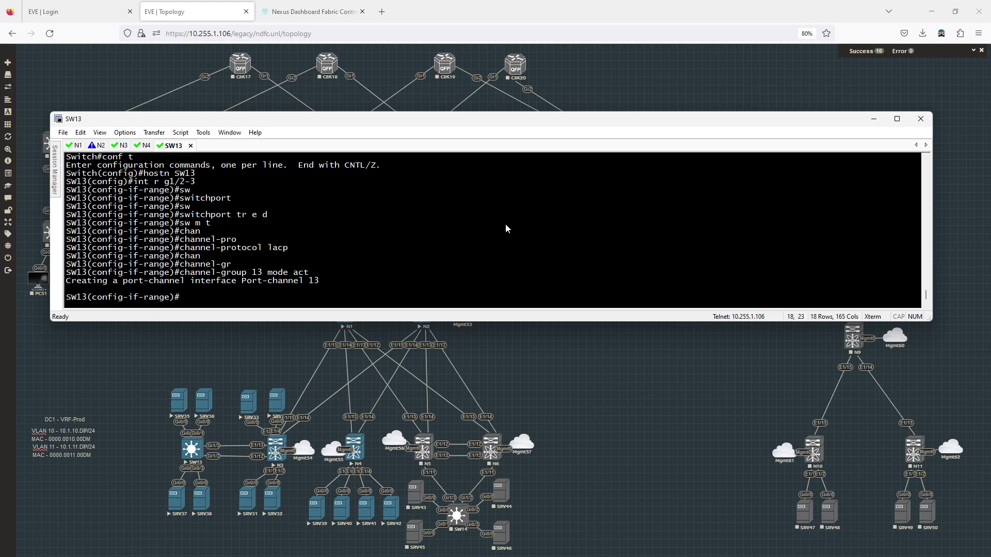
Exit config mode and check 'show etherchannel summary' for Po13 before returning to the browser
{"action": "type", "text": "end"}
{"action": "key", "text": "Return"}
{"action": "key", "text": "Return"}
{"action": "key", "text": "Return"}
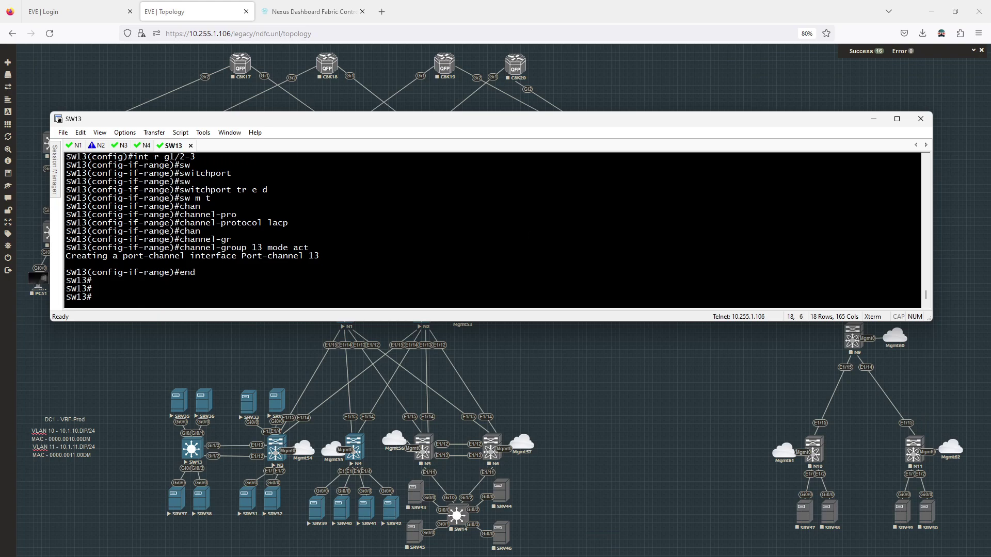
{"action": "type", "text": "show et"}
{"action": "type", "text": "her sum"}
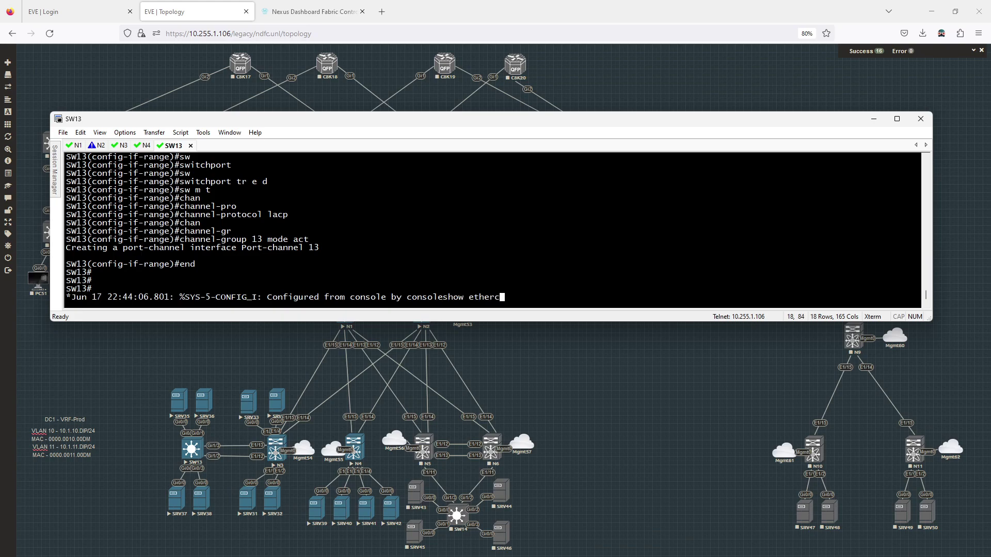
{"action": "key", "text": "Return"}
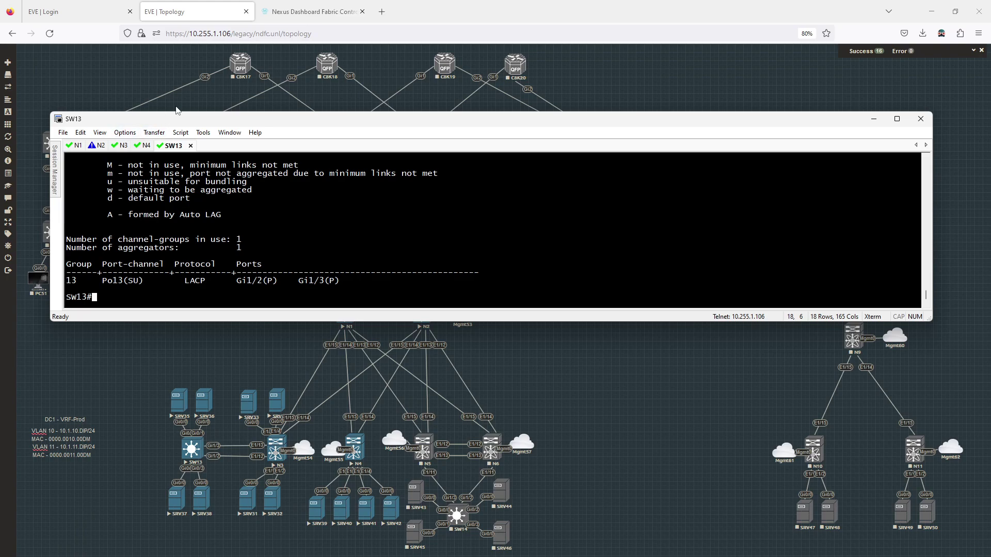
{"action": "left_click", "coordinate": [313, 11]}
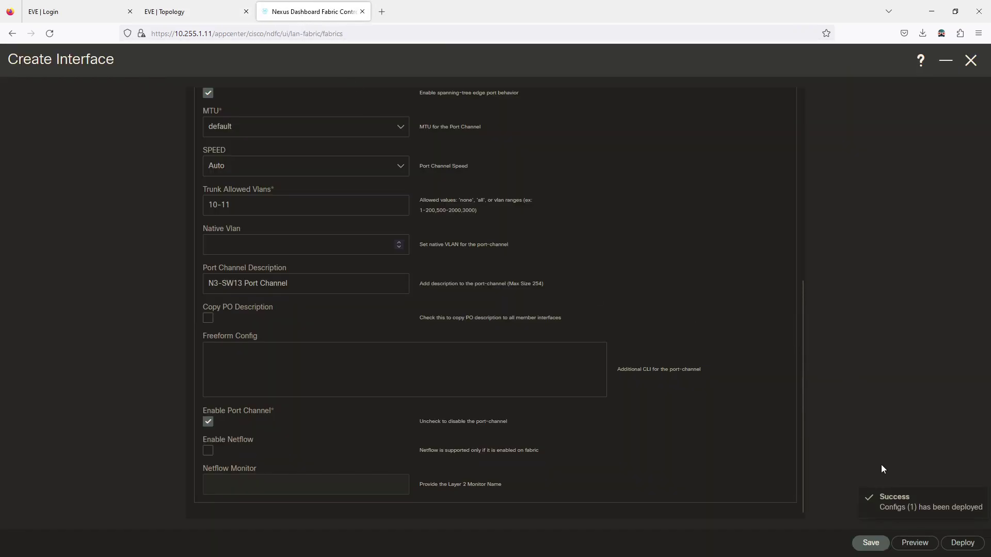
Save port-channel 501 and close the Create Interface form back to N3's interface list
{"action": "left_click", "coordinate": [870, 544]}
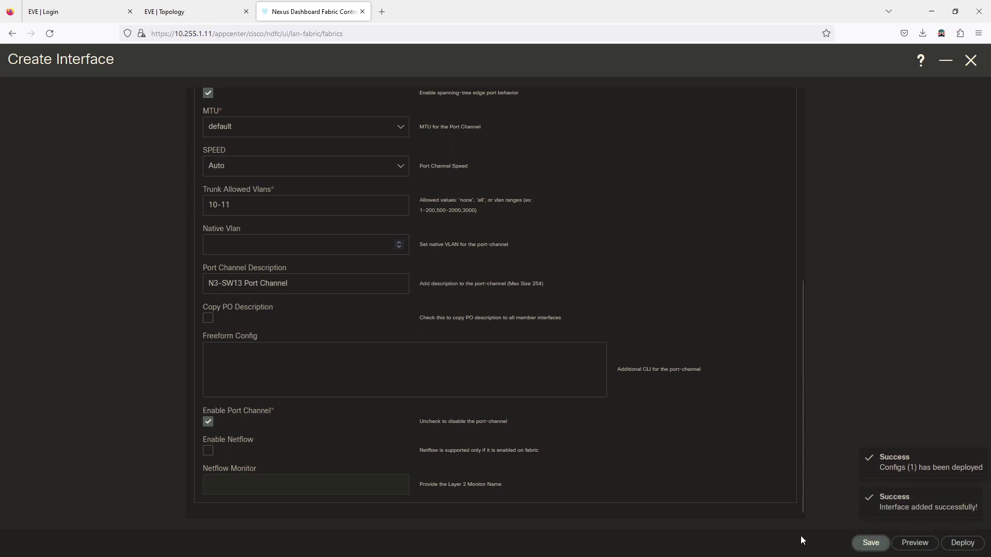
{"action": "left_click", "coordinate": [970, 60]}
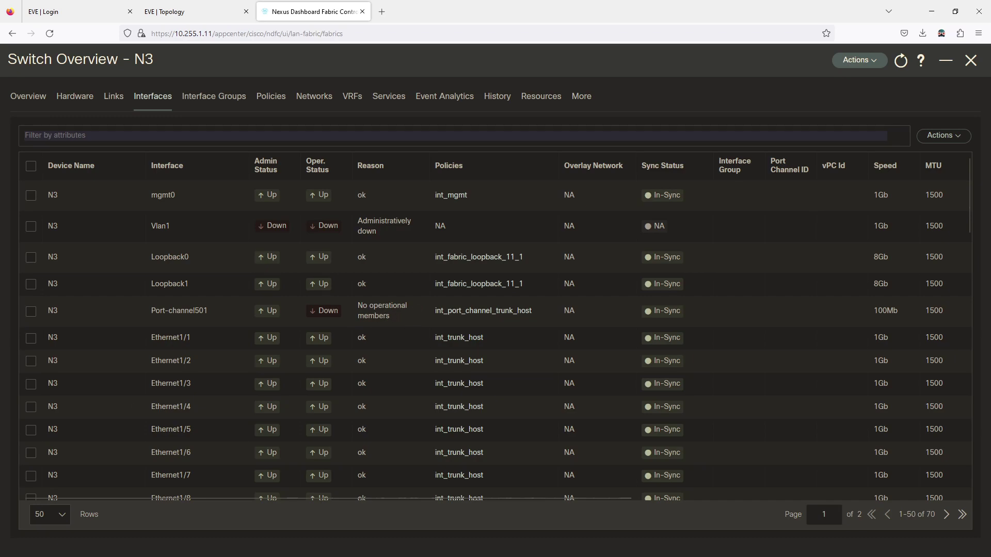
Log in to N3's console and run 'show int status'
{"action": "key", "text": "alt+Tab"}
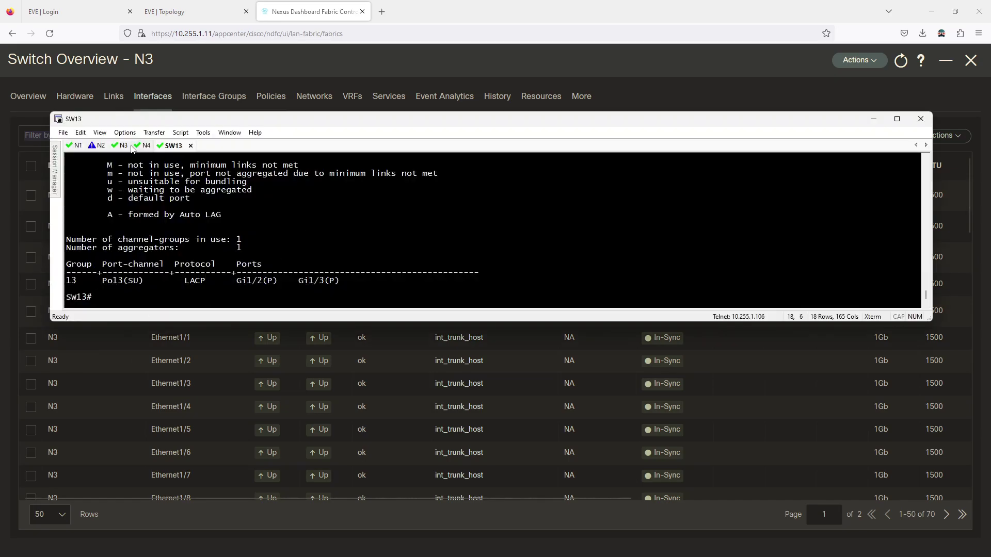
{"action": "key", "text": "Return"}
{"action": "type", "text": "admin"}
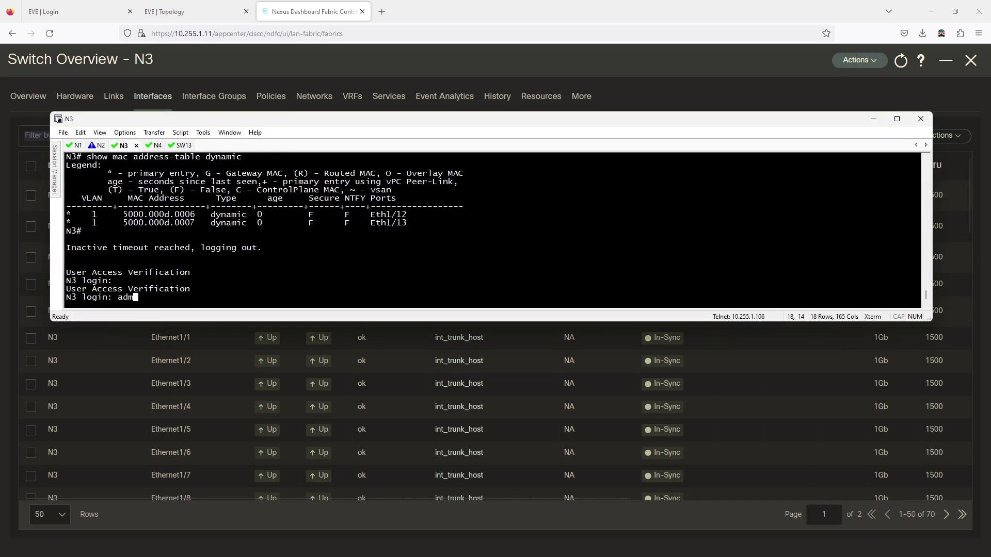
{"action": "key", "text": "Return"}
{"action": "key", "text": "Return"}
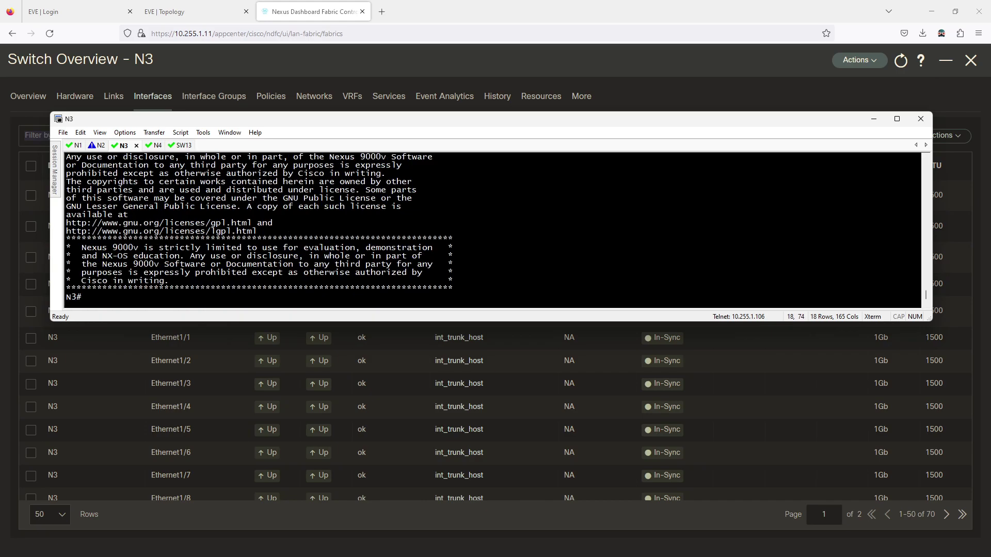
{"action": "type", "text": "show int status"}
{"action": "key", "text": "Return"}
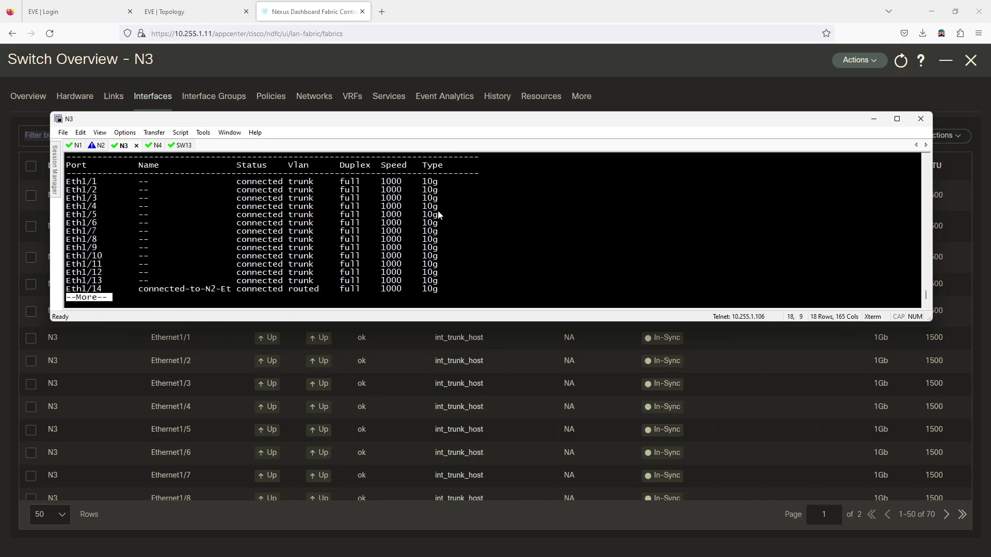
Run 'show port-channel summary' to confirm Po501 bundles Eth1/12 and Eth1/13 over LACP
{"action": "type", "text": "q"}
{"action": "type", "text": "show "}
{"action": "type", "text": "por"}
{"action": "key", "text": "Tab"}
{"action": "type", "text": "channel summary"}
{"action": "key", "text": "Return"}
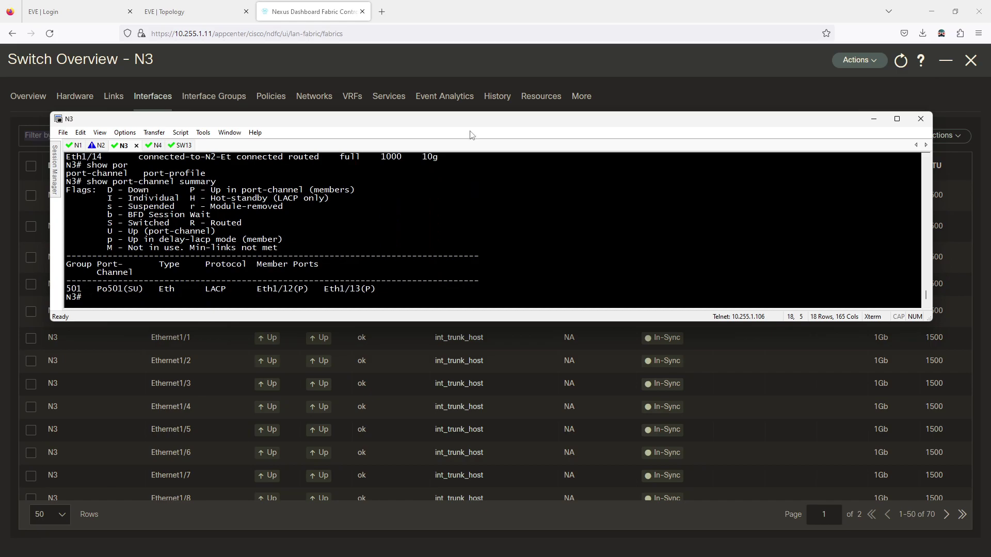
{"action": "left_click_drag", "start_coordinate": [471, 125], "coordinate": [463, 54]}
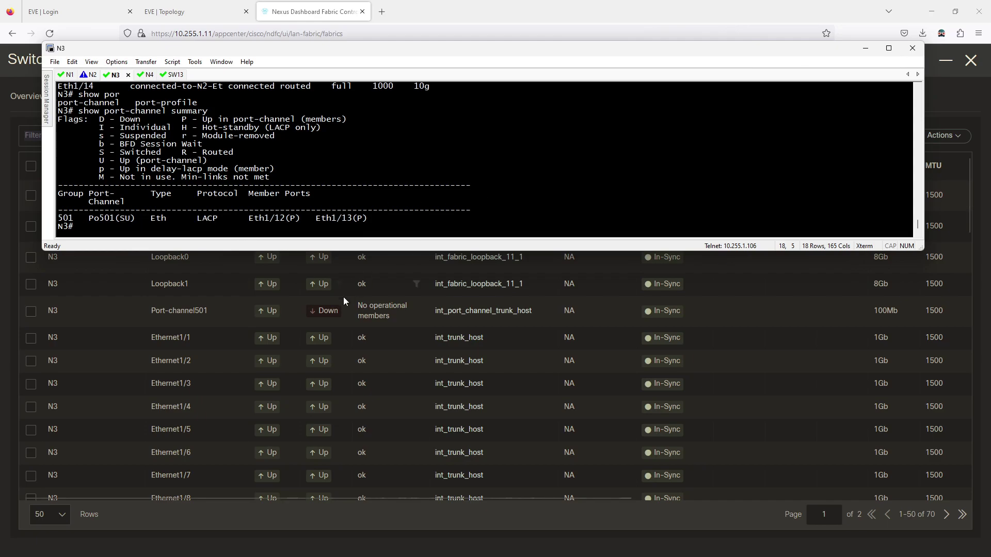
{"action": "left_click", "coordinate": [930, 89]}
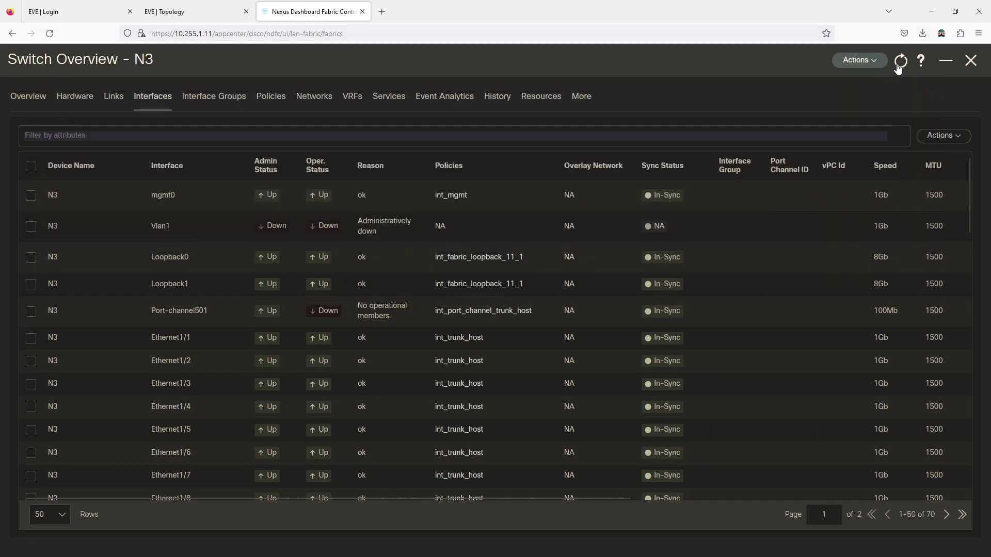
Refresh N3's interface list until Port-channel501 shows up at 2Gb, then return to EVE
{"action": "left_click", "coordinate": [899, 64]}
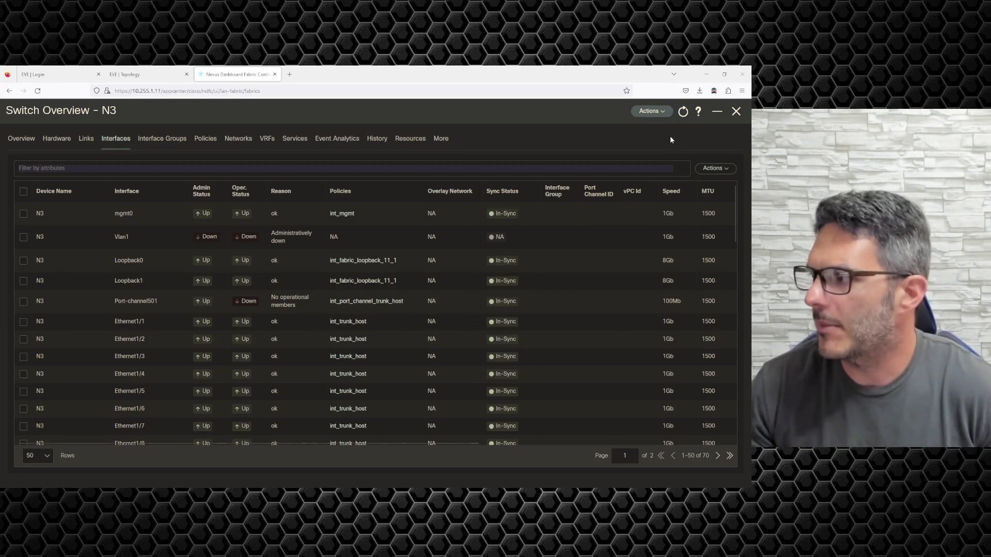
{"action": "left_click", "coordinate": [682, 112]}
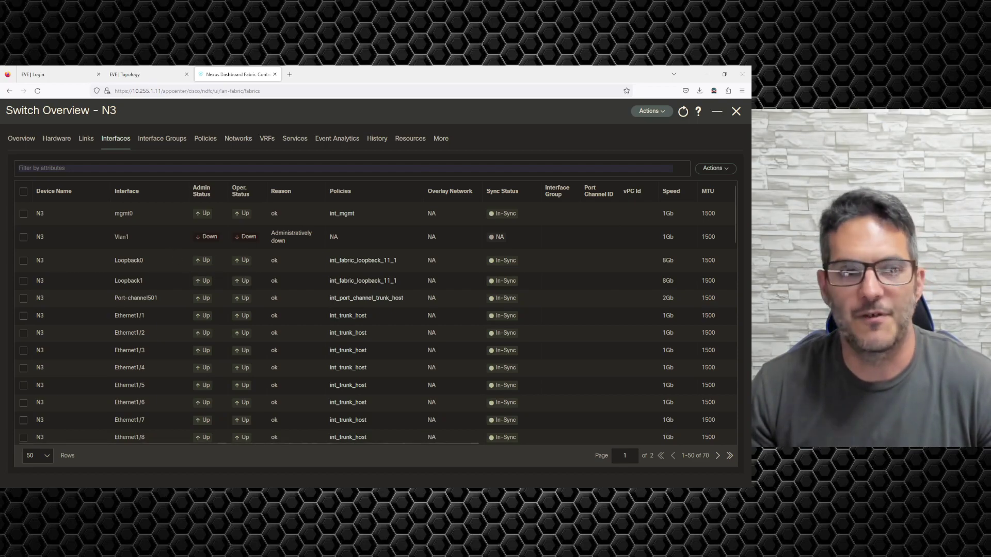
{"action": "left_click", "coordinate": [140, 75]}
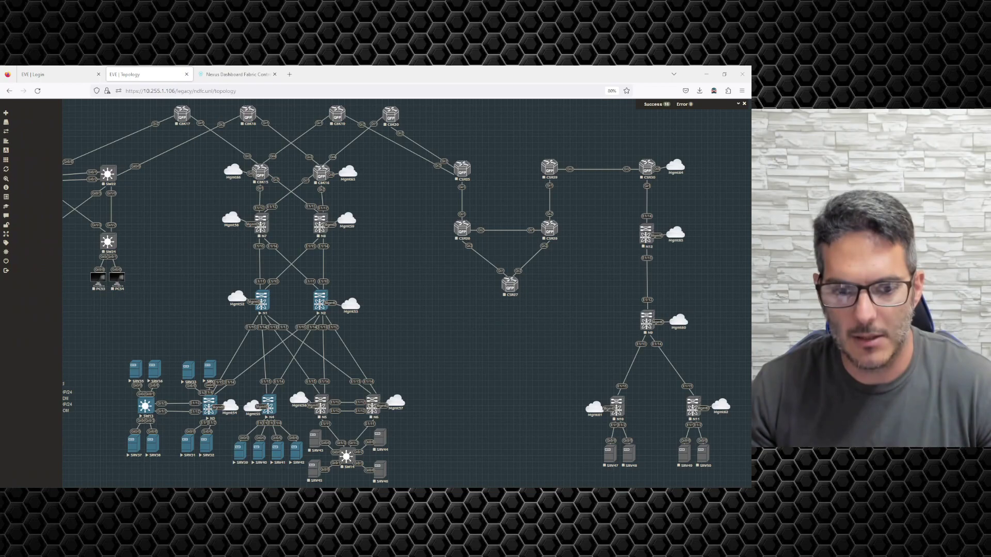
Switch to the SW13 console session in SecureCRT
{"action": "key", "text": "alt+Tab"}
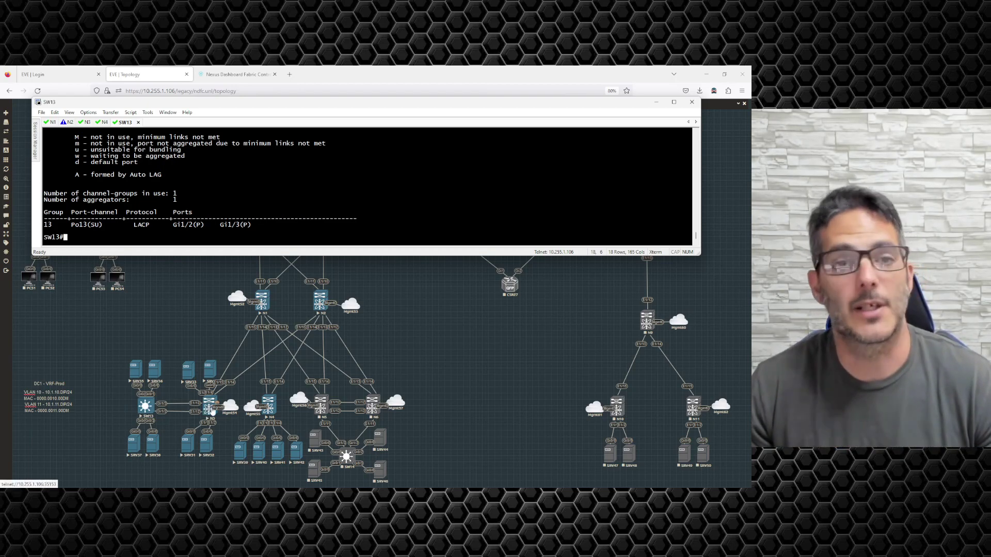
Enter global configuration mode on SW13 and create VLAN 10 named VLAN10
{"action": "type", "text": "conf "}
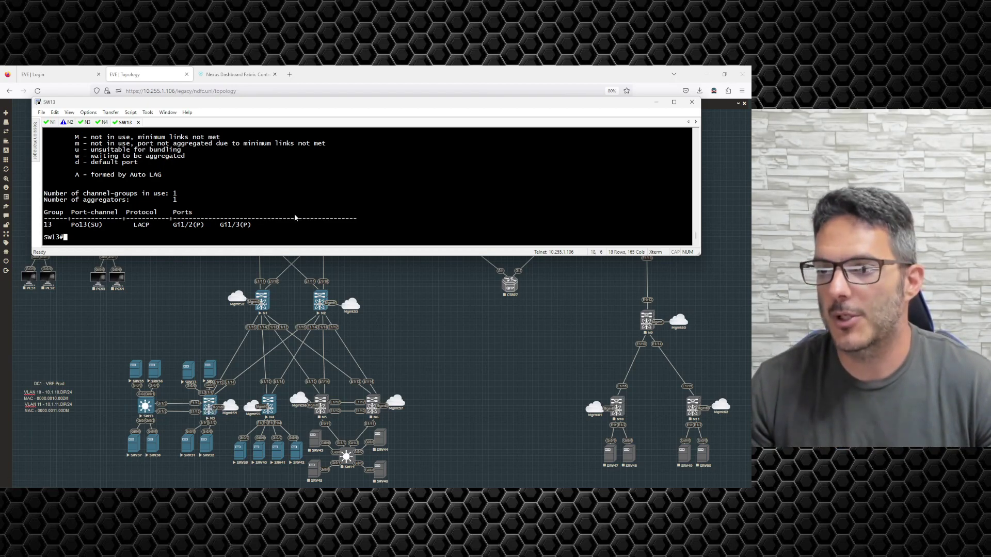
{"action": "type", "text": "t"}
{"action": "key", "text": "Return"}
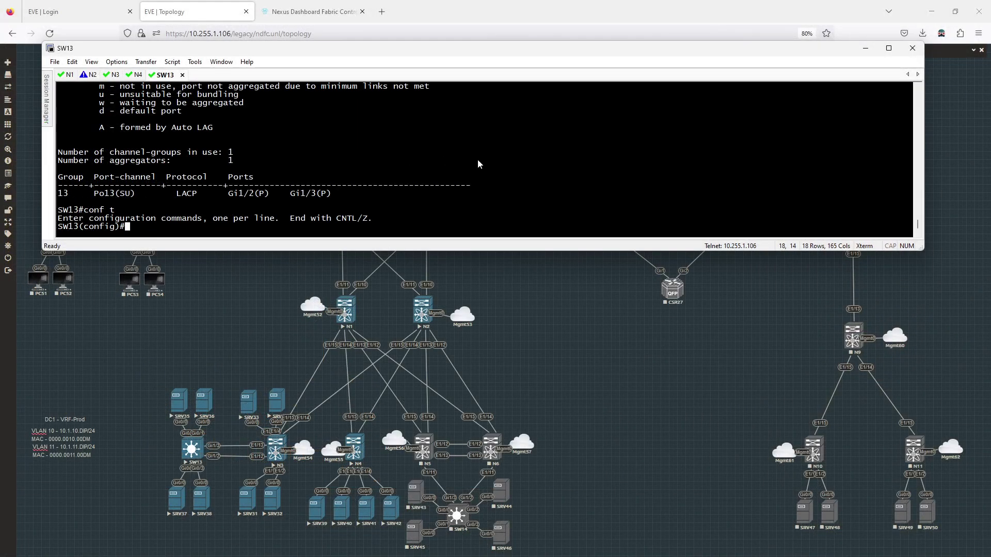
{"action": "type", "text": "vlan 10"}
{"action": "key", "text": "Return"}
{"action": "type", "text": "name VL"}
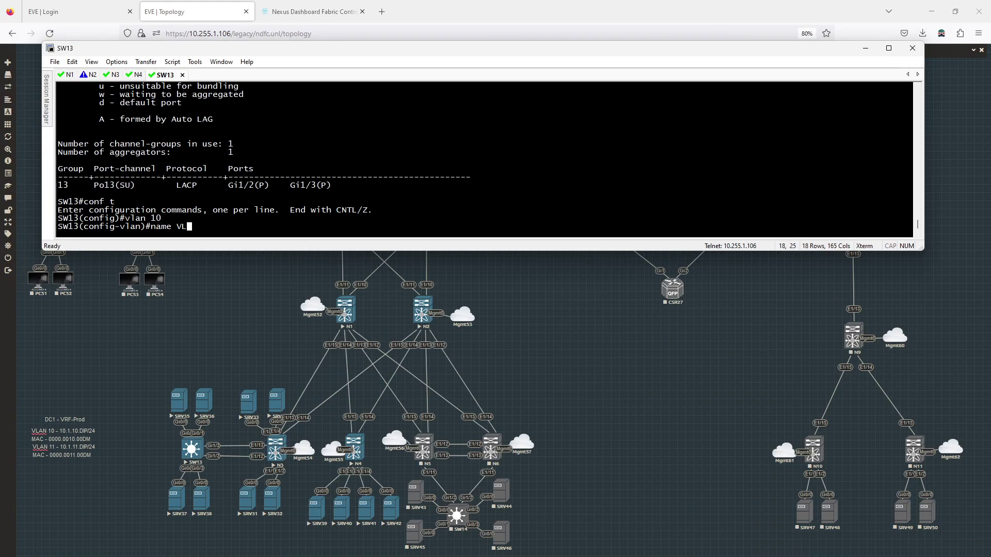
{"action": "type", "text": "AN10"}
{"action": "key", "text": "Return"}
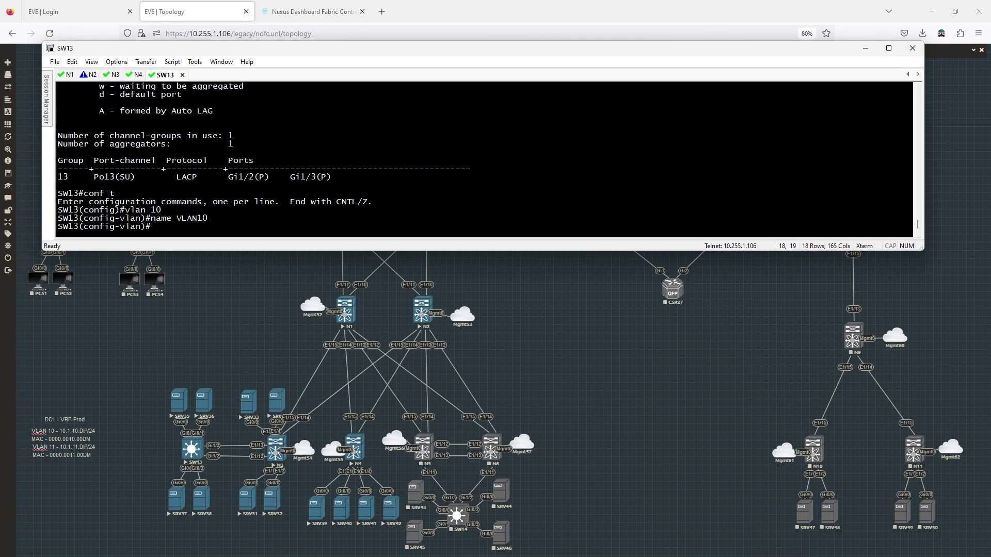
Create VLAN 11 named VLAN11, exit VLAN mode, and enter interface range g0/0, g0/3
{"action": "type", "text": "vlan 10"}
{"action": "key", "text": "BackSpace"}
{"action": "type", "text": "1"}
{"action": "key", "text": "Return"}
{"action": "type", "text": "name VLAN11"}
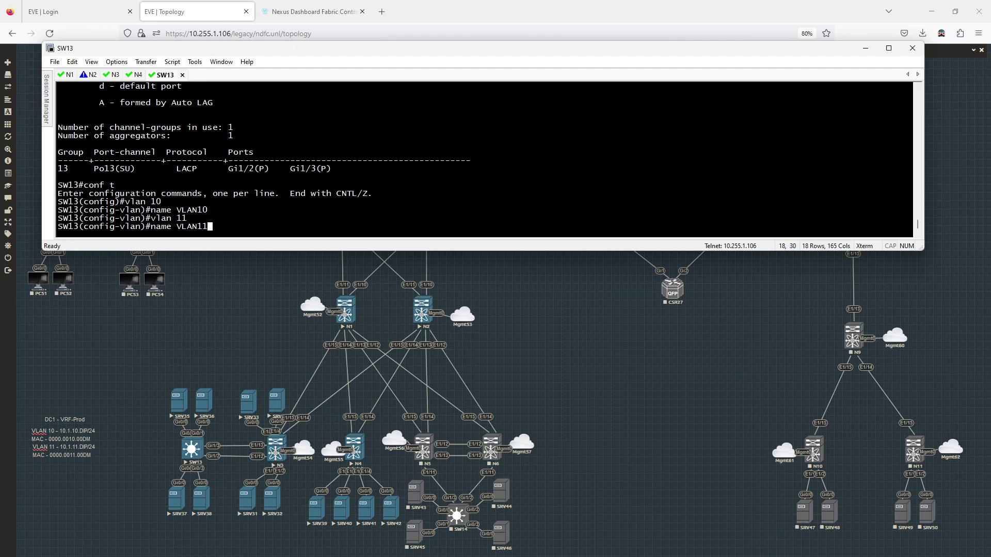
{"action": "key", "text": "Return"}
{"action": "type", "text": "exit"}
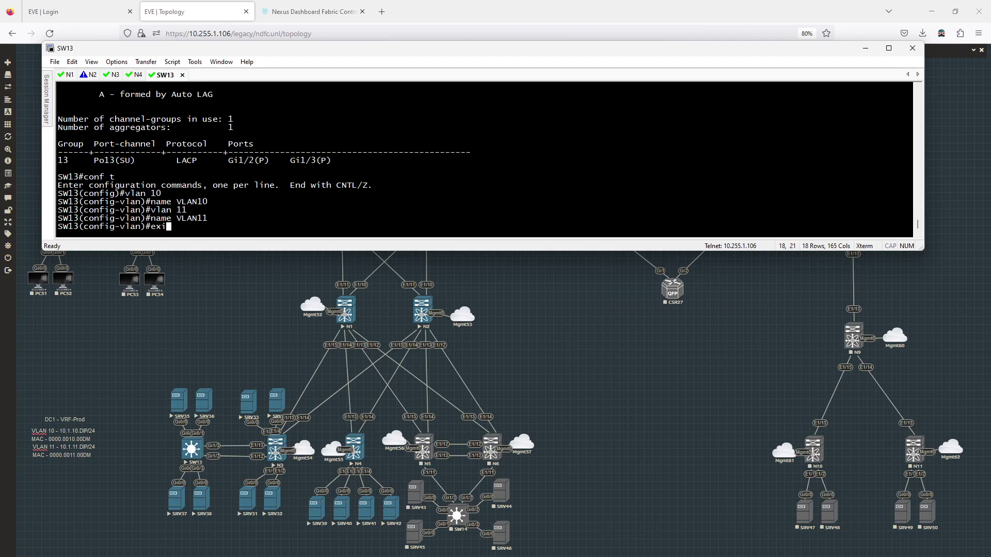
{"action": "key", "text": "Return"}
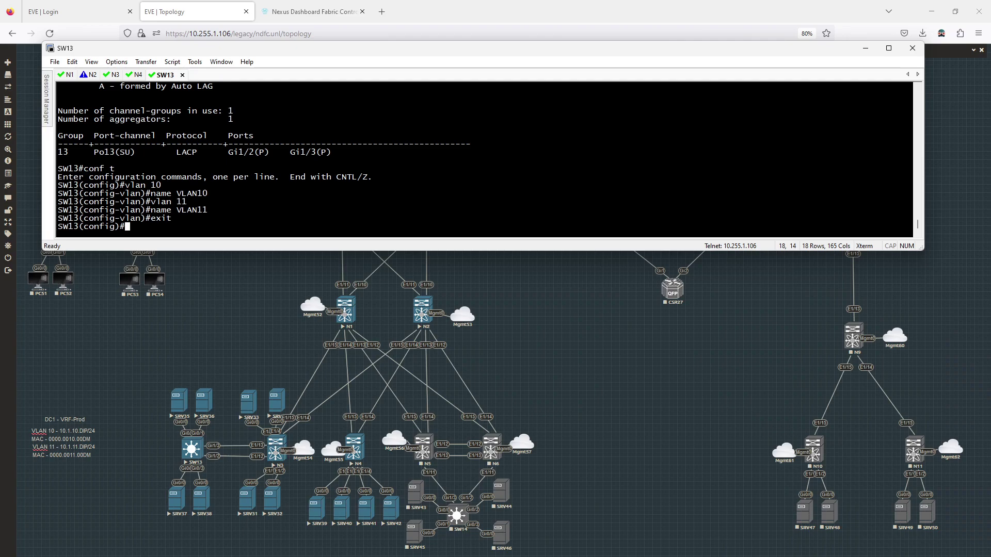
{"action": "type", "text": "int r g0/0 , g0/3"}
Make ports g0/0 and g0/3 access ports in VLAN 10
{"action": "key", "text": "Return"}
{"action": "type", "text": "sw"}
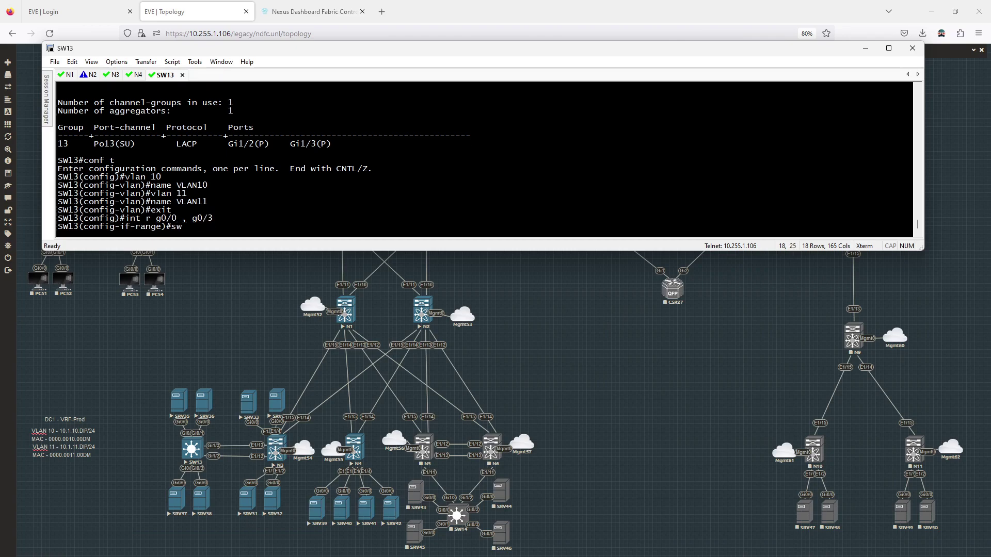
{"action": "key", "text": "Tab"}
{"action": "type", "text": "ac vl 10"}
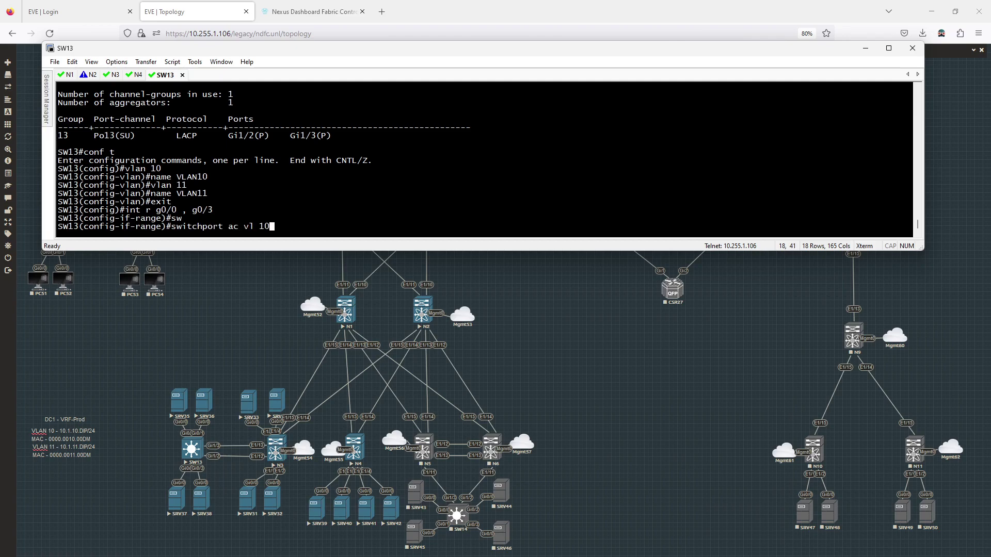
{"action": "key", "text": "Return"}
{"action": "type", "text": "sw moe"}
{"action": "key", "text": "BackSpace"}
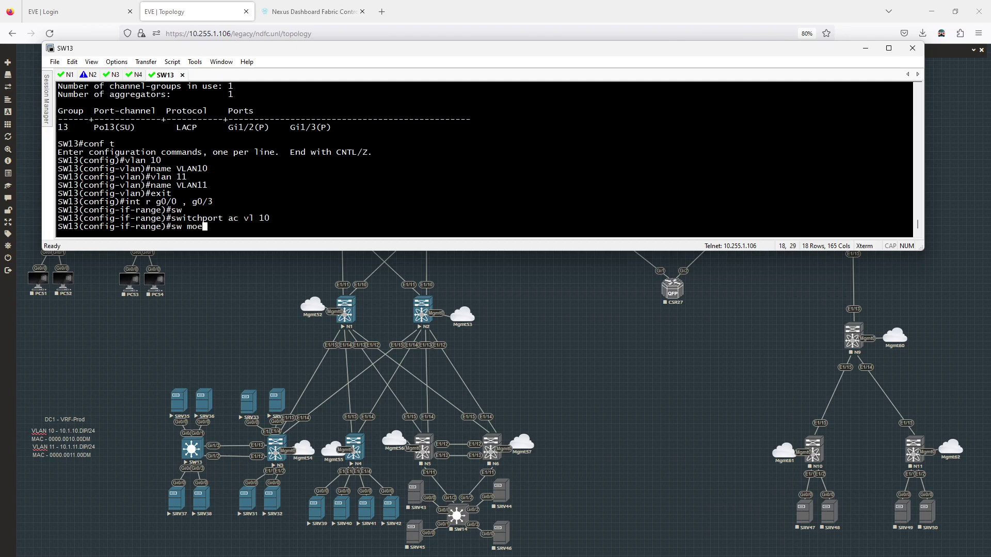
{"action": "type", "text": "de acc"}
{"action": "key", "text": "Return"}
Enable spanning-tree portfast on the g0/0, g0/3 port range
{"action": "type", "text": "span"}
{"action": "key", "text": "Tab"}
{"action": "type", "text": "por"}
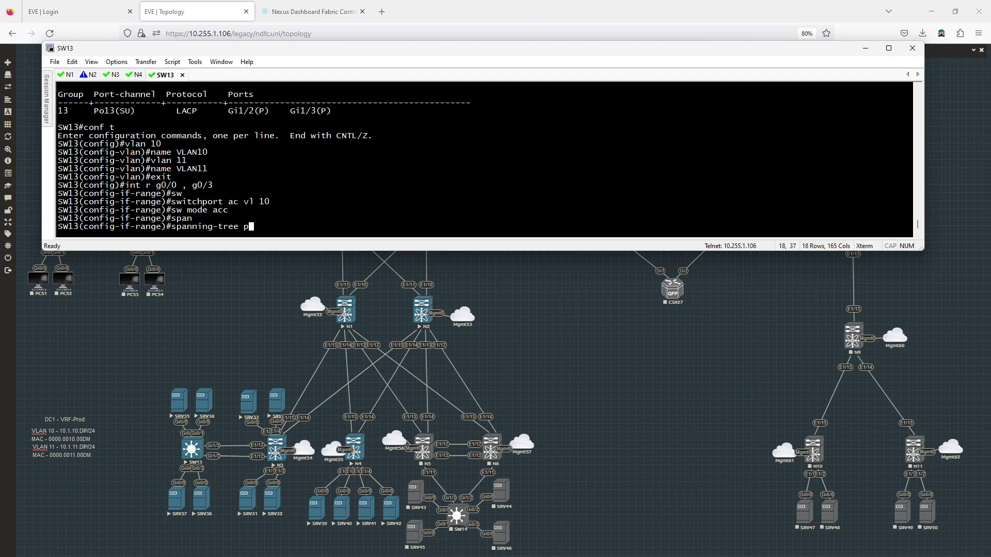
{"action": "key", "text": "Tab"}
{"action": "type", "text": "tf"}
{"action": "key", "text": "Tab"}
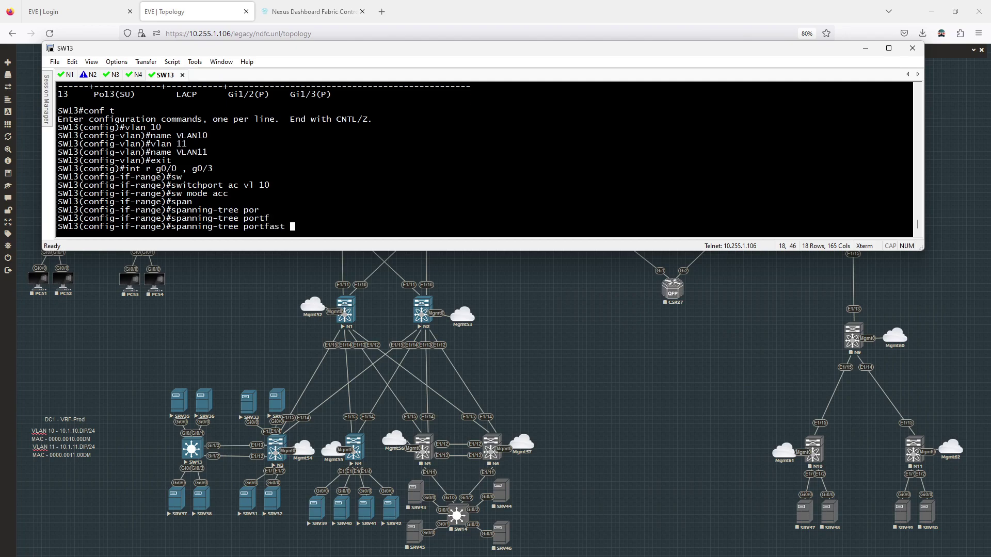
{"action": "key", "text": "Return"}
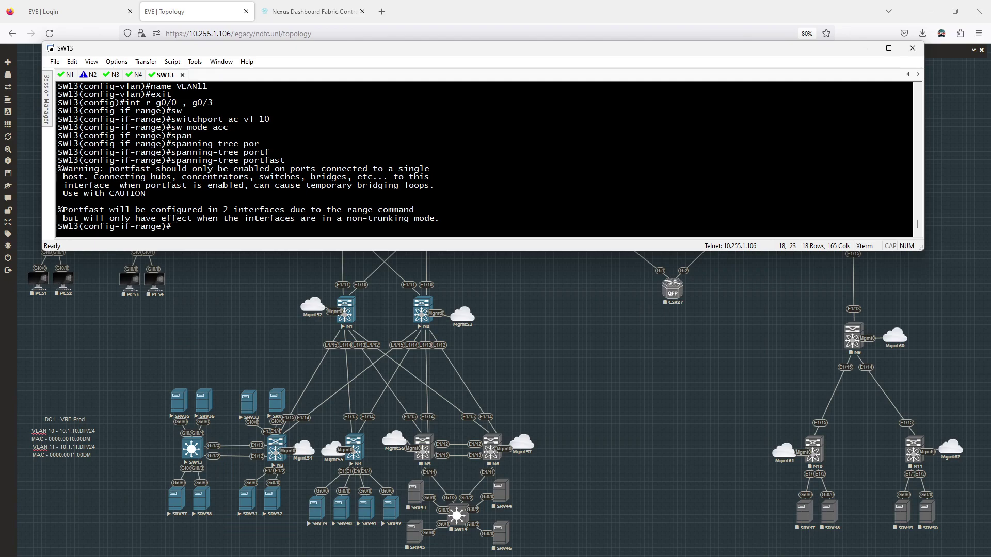
Recall the interface-range command and remove its second port number for editing
{"action": "key", "text": "Up"}
{"action": "key", "text": "Up"}
{"action": "key", "text": "Up"}
{"action": "key", "text": "Up"}
{"action": "key", "text": "Left"}
{"action": "key", "text": "Right"}
{"action": "key", "text": "Right"}
{"action": "key", "text": "BackSpace"}
Make ports g0/0 and g0/2 portfast access ports in VLAN 11
{"action": "type", "text": "2"}
{"action": "key", "text": "Return"}
{"action": "key", "text": "Up"}
{"action": "key", "text": "Up"}
{"action": "key", "text": "Up"}
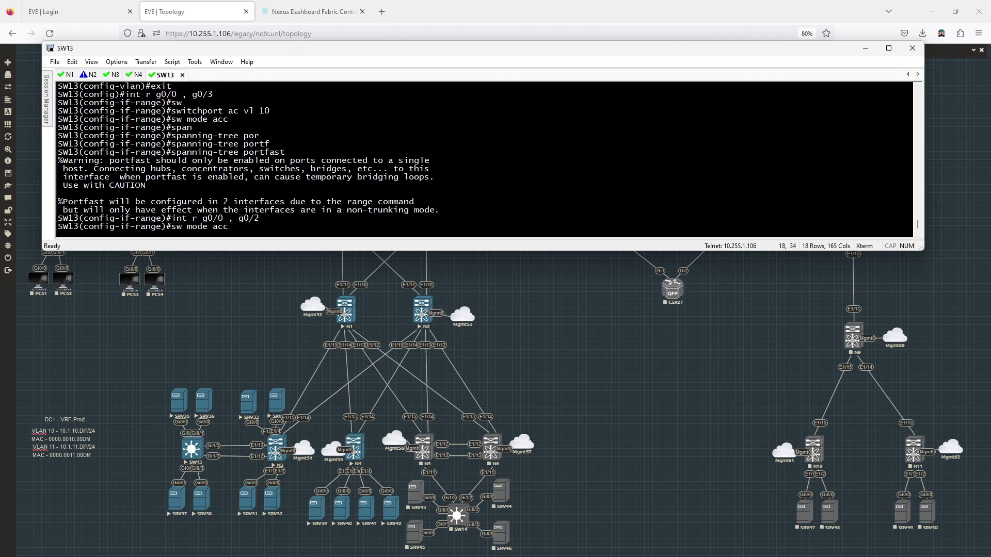
{"action": "key", "text": "Up"}
{"action": "key", "text": "Return"}
{"action": "key", "text": "Up"}
{"action": "key", "text": "Up"}
{"action": "key", "text": "Up"}
{"action": "key", "text": "Up"}
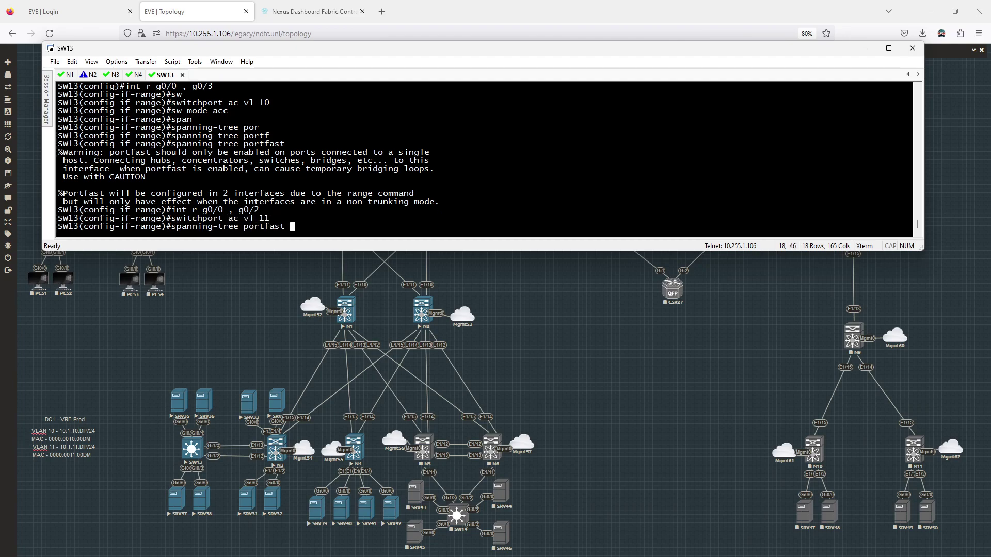
{"action": "key", "text": "Return"}
{"action": "key", "text": "Up"}
{"action": "key", "text": "Up"}
{"action": "key", "text": "Up"}
{"action": "key", "text": "Up"}
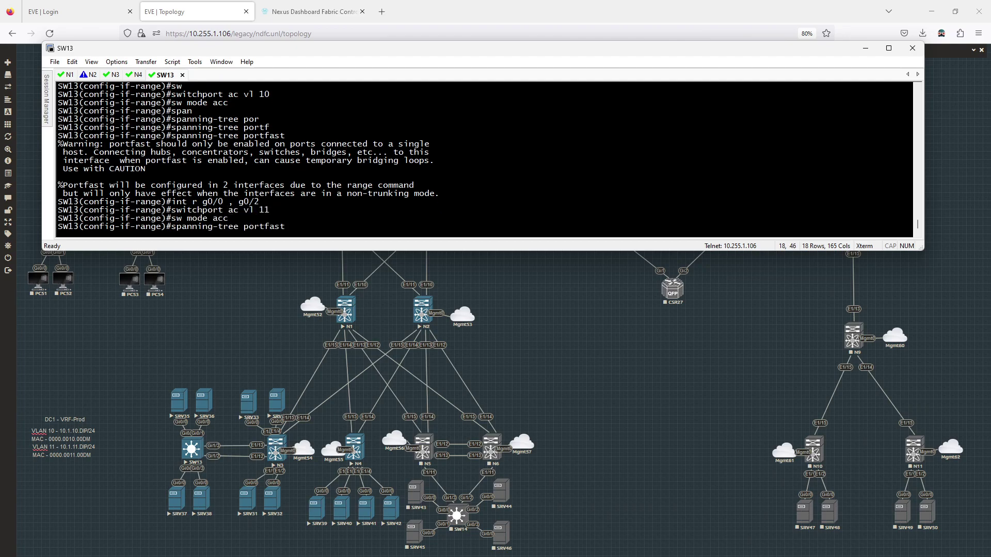
{"action": "key", "text": "Return"}
Leave configuration mode and list the status of every interface with show int status
{"action": "type", "text": "en"}
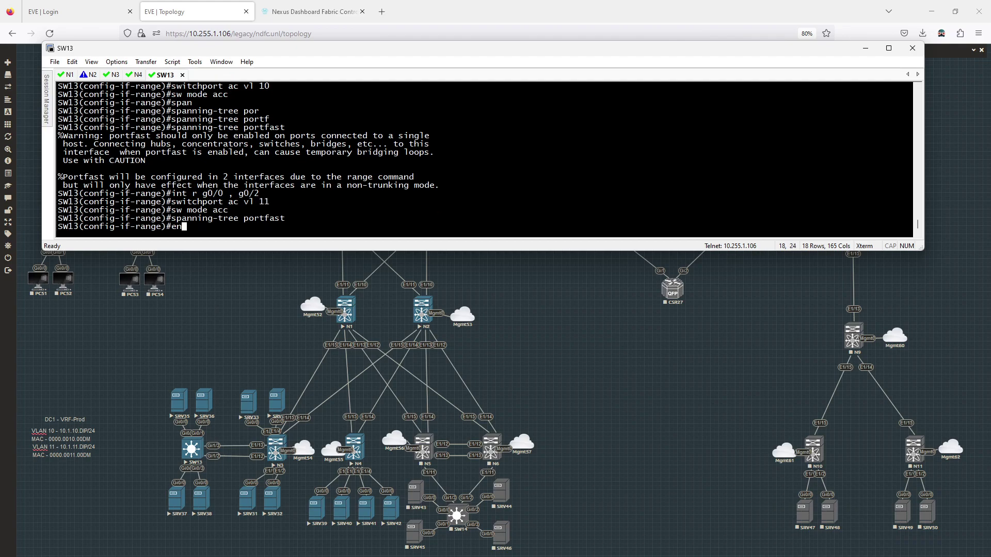
{"action": "type", "text": "d"}
{"action": "key", "text": "Return"}
{"action": "type", "text": "show in"}
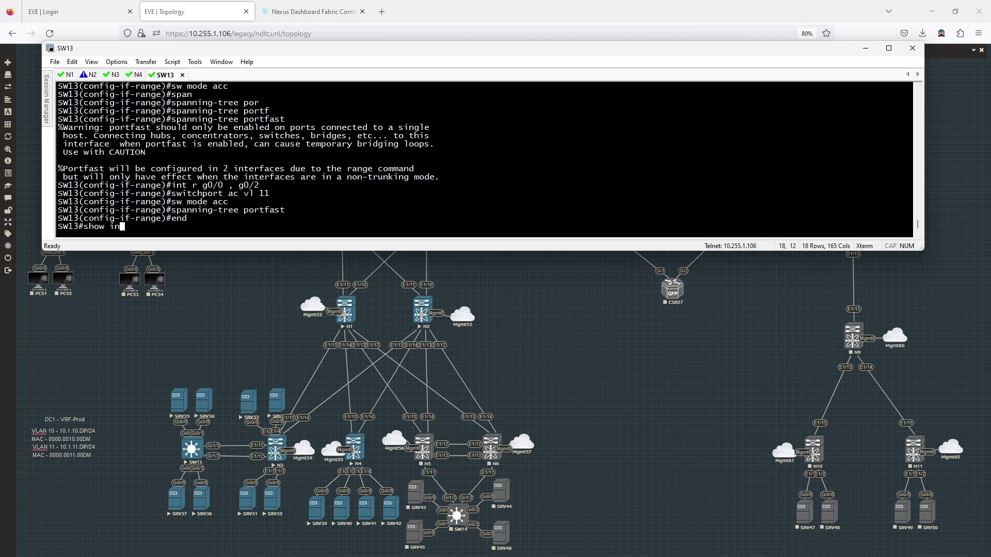
{"action": "type", "text": "t st"}
{"action": "key", "text": "Return"}
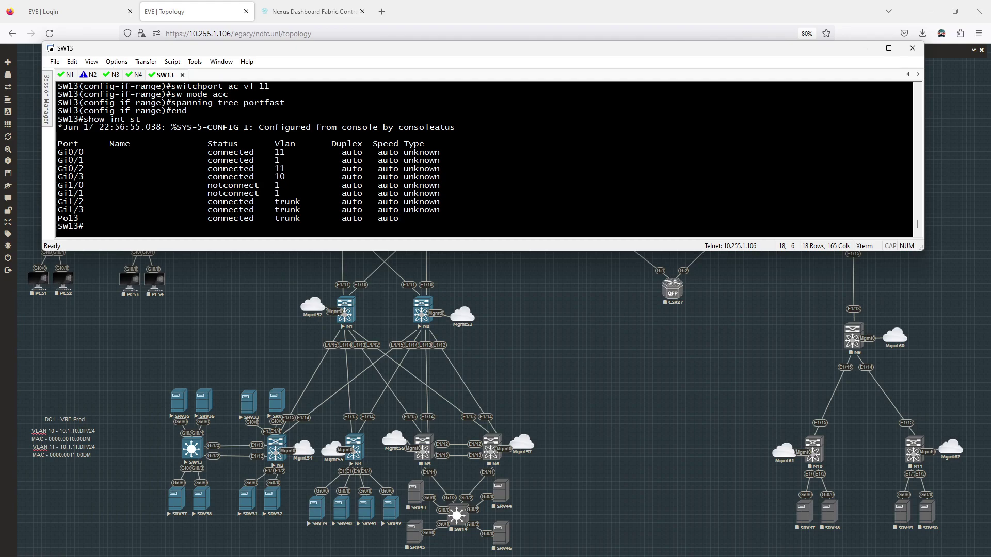
{"action": "type", "text": "q"}
Drag the SRV35 and SRV37 server nodes to the left of SW13 on the EVE-NG map
{"action": "left_click", "coordinate": [238, 364]}
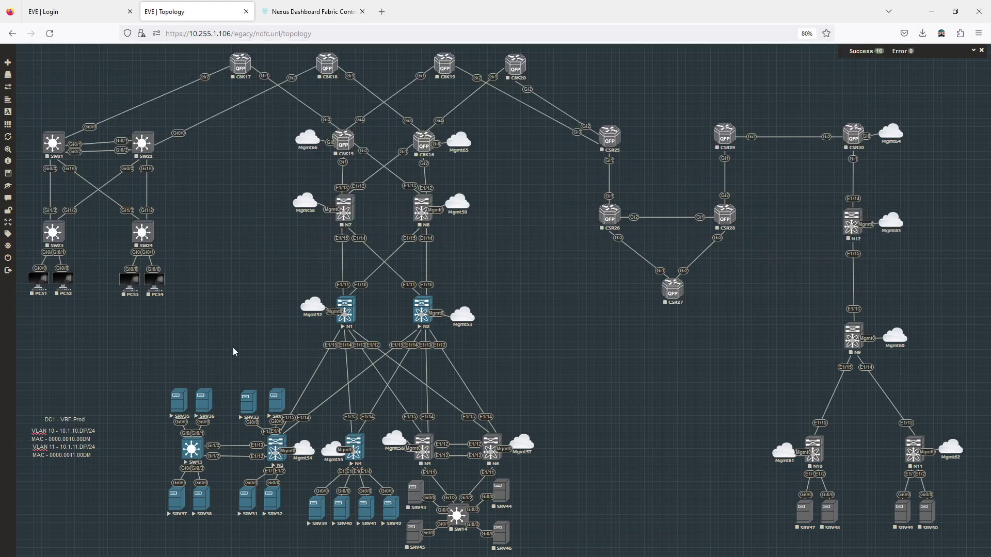
{"action": "left_click_drag", "start_coordinate": [185, 400], "coordinate": [151, 413]}
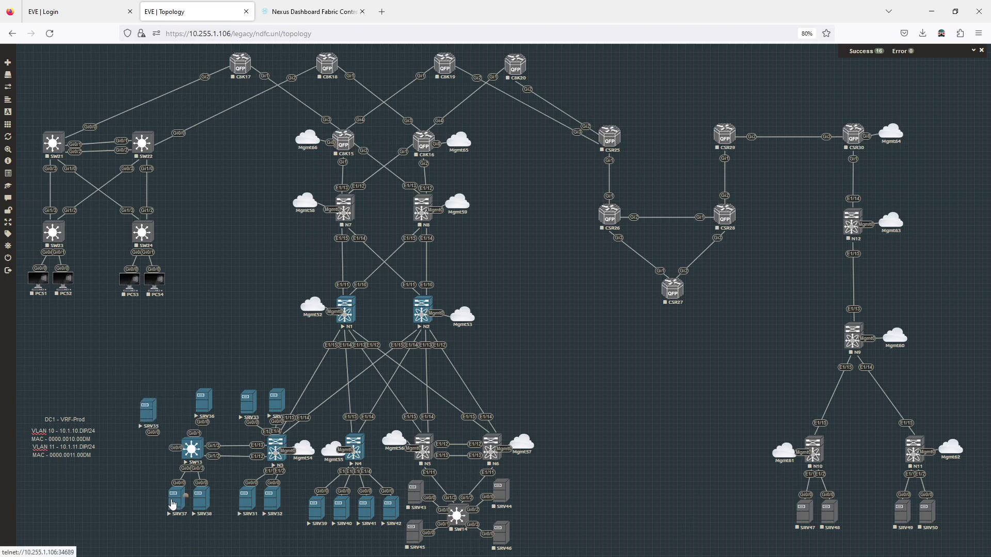
{"action": "left_click_drag", "start_coordinate": [175, 504], "coordinate": [148, 486]}
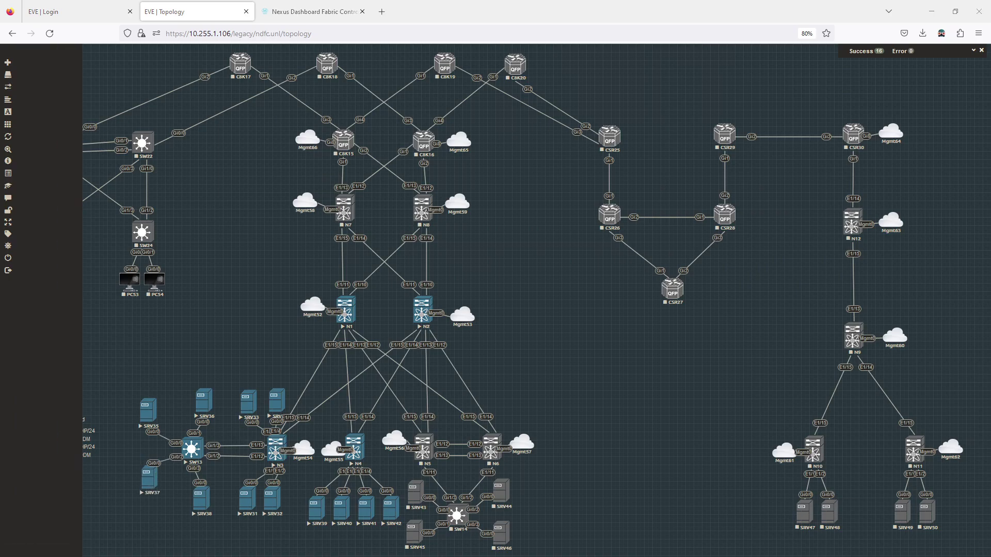
{"action": "key", "text": "alt+Tab"}
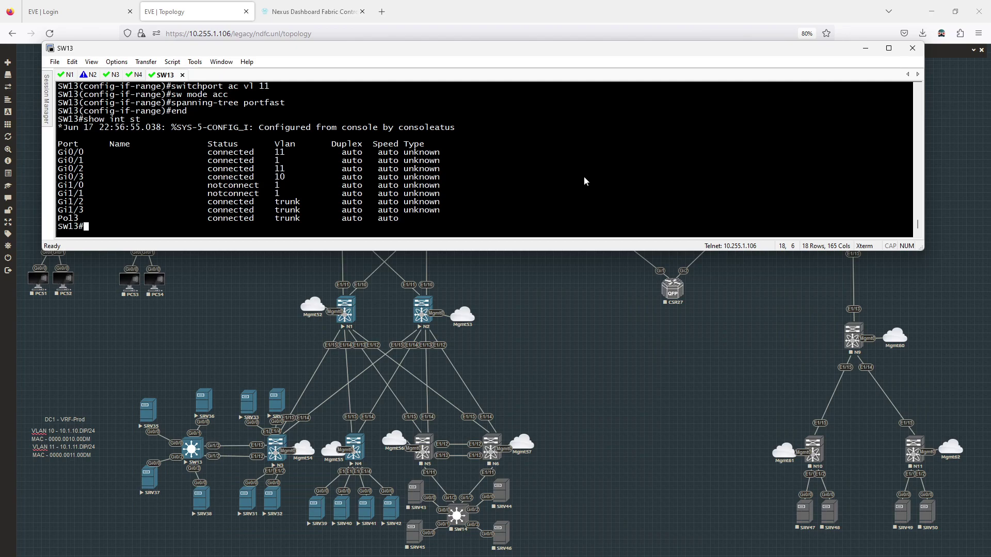
Enter configuration mode and select interface range g0/1, g0/3 by editing the earlier range command
{"action": "type", "text": "conf t"}
{"action": "key", "text": "Return"}
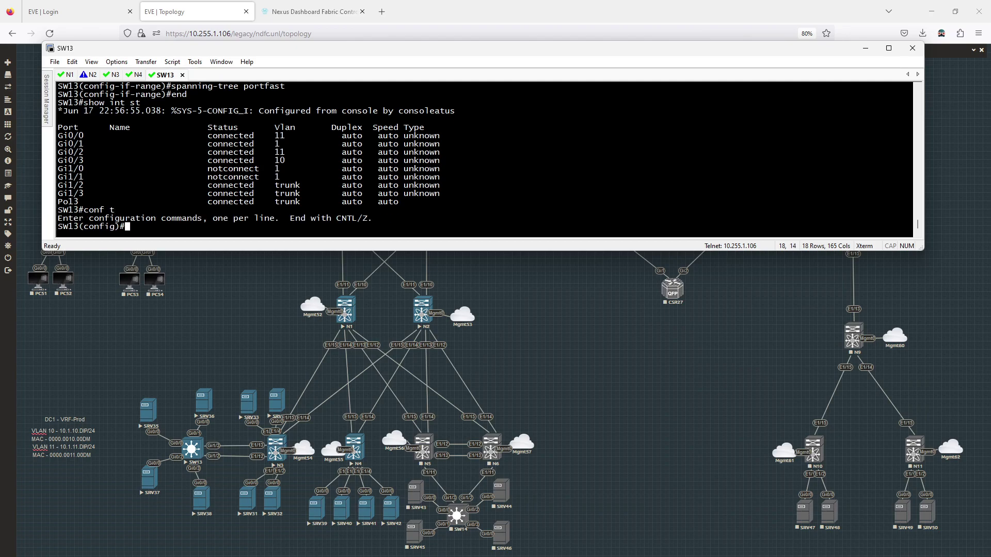
{"action": "type", "text": "int r g0/0 , g0/2"}
{"action": "scroll", "coordinate": [570, 184], "scroll_direction": "up", "scroll_amount": 10}
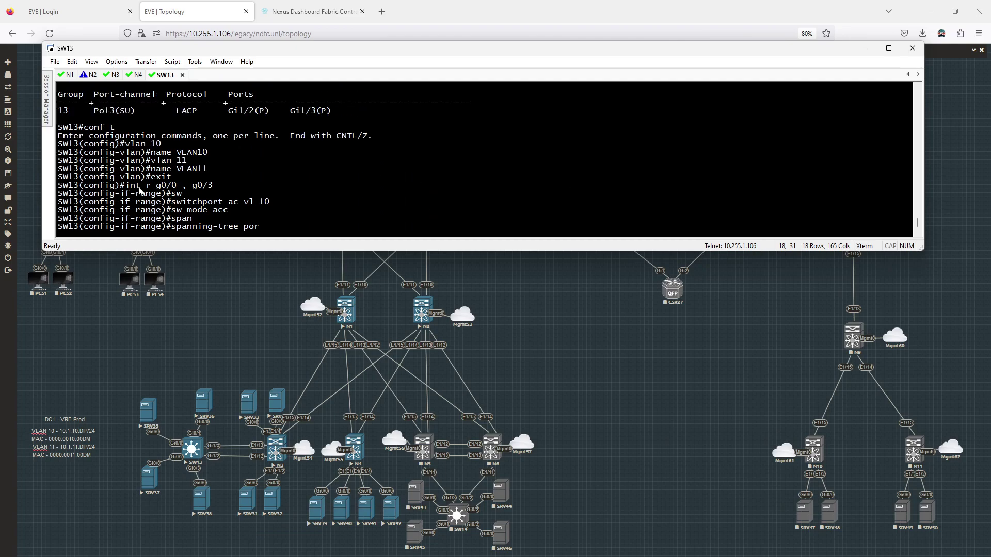
{"action": "left_click_drag", "start_coordinate": [126, 186], "coordinate": [210, 188]}
{"action": "key", "text": "ctrl+c"}
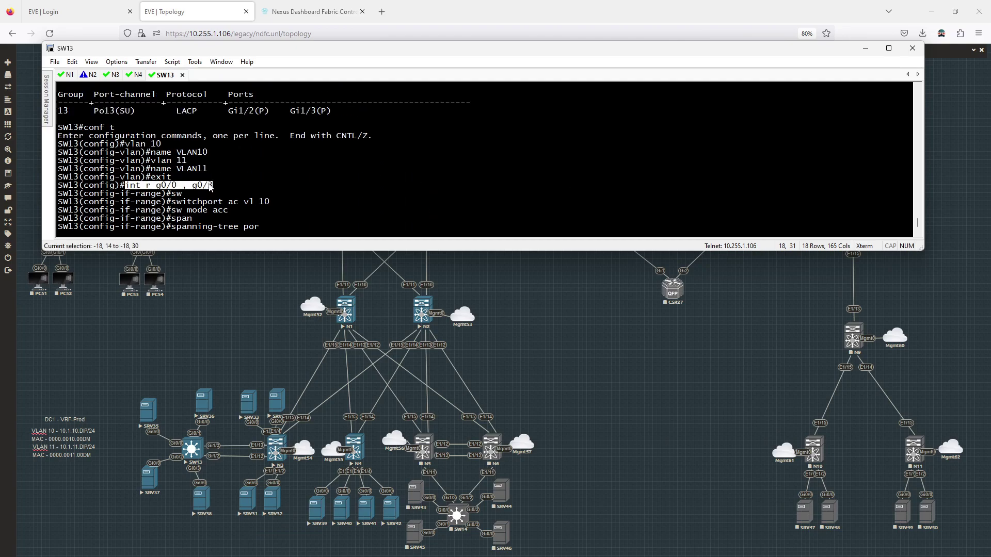
{"action": "scroll", "coordinate": [361, 190], "scroll_direction": "down", "scroll_amount": 8}
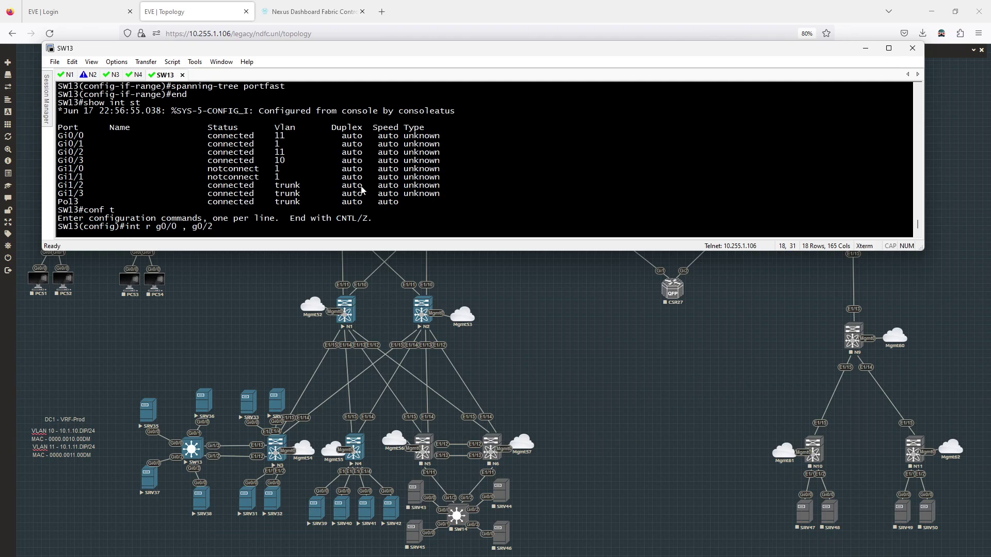
{"action": "key", "text": "BackSpace"}
{"action": "key", "text": "BackSpace"}
{"action": "key", "text": "BackSpace"}
{"action": "key", "text": "BackSpace"}
{"action": "key", "text": "BackSpace"}
{"action": "key", "text": "BackSpace"}
{"action": "key", "text": "BackSpace"}
{"action": "key", "text": "BackSpace"}
{"action": "key", "text": "BackSpace"}
{"action": "key", "text": "BackSpace"}
{"action": "key", "text": "BackSpace"}
{"action": "key", "text": "BackSpace"}
{"action": "key", "text": "BackSpace"}
{"action": "key", "text": "BackSpace"}
{"action": "key", "text": "BackSpace"}
{"action": "key", "text": "BackSpace"}
{"action": "key", "text": "BackSpace"}
{"action": "right_click", "coordinate": [363, 189]}
{"action": "key", "text": "Left"}
{"action": "key", "text": "Left"}
{"action": "key", "text": "Left"}
{"action": "key", "text": "Left"}
{"action": "key", "text": "Left"}
{"action": "key", "text": "Left"}
{"action": "key", "text": "Left"}
{"action": "key", "text": "Left"}
{"action": "key", "text": "Left"}
{"action": "key", "text": "BackSpace"}
{"action": "type", "text": "1"}
{"action": "key", "text": "Return"}
Assign g0/1 and g0/3 to access VLAN 10 and check the interface status
{"action": "type", "text": "sw ac vl 10"}
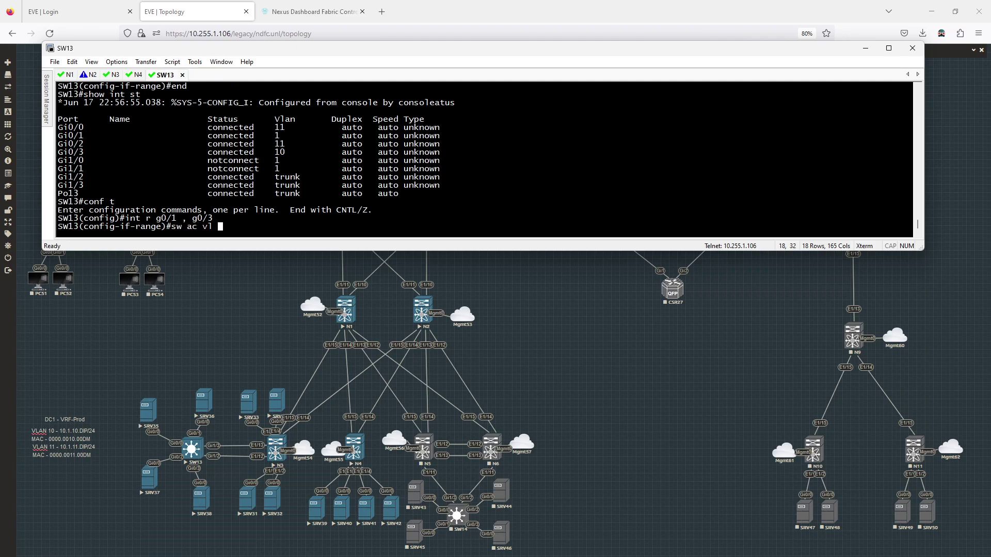
{"action": "key", "text": "Return"}
{"action": "type", "text": "end"}
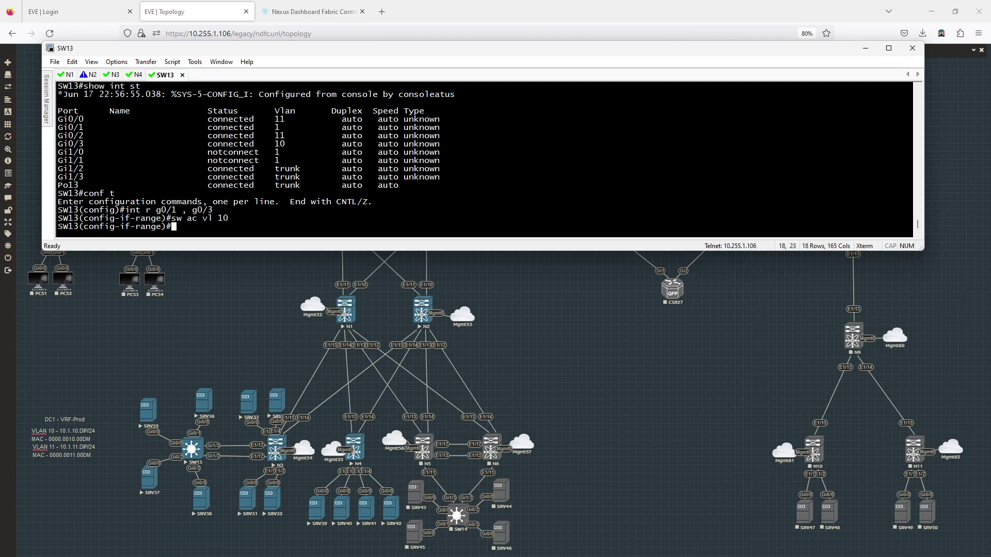
{"action": "key", "text": "Return"}
{"action": "key", "text": "Return"}
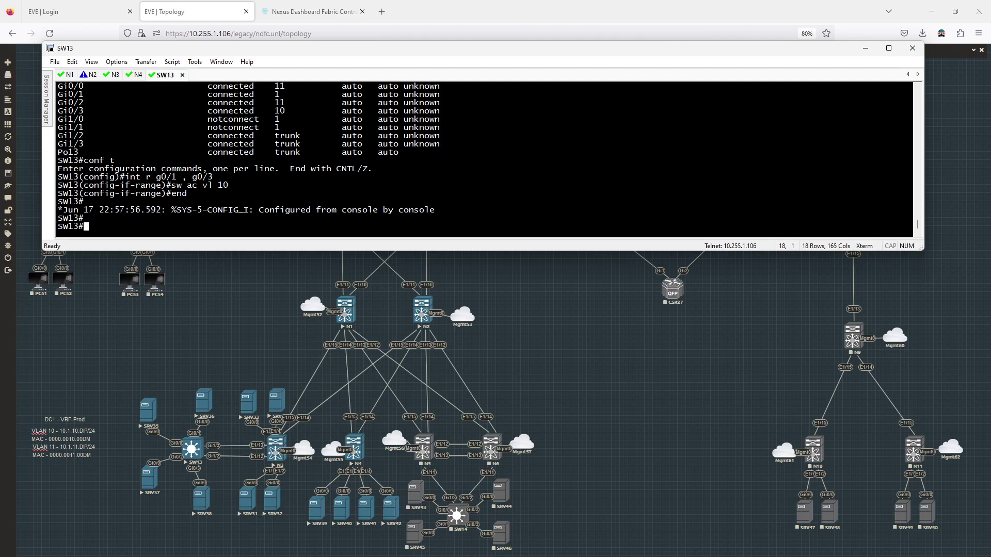
{"action": "type", "text": "show int status"}
{"action": "key", "text": "Return"}
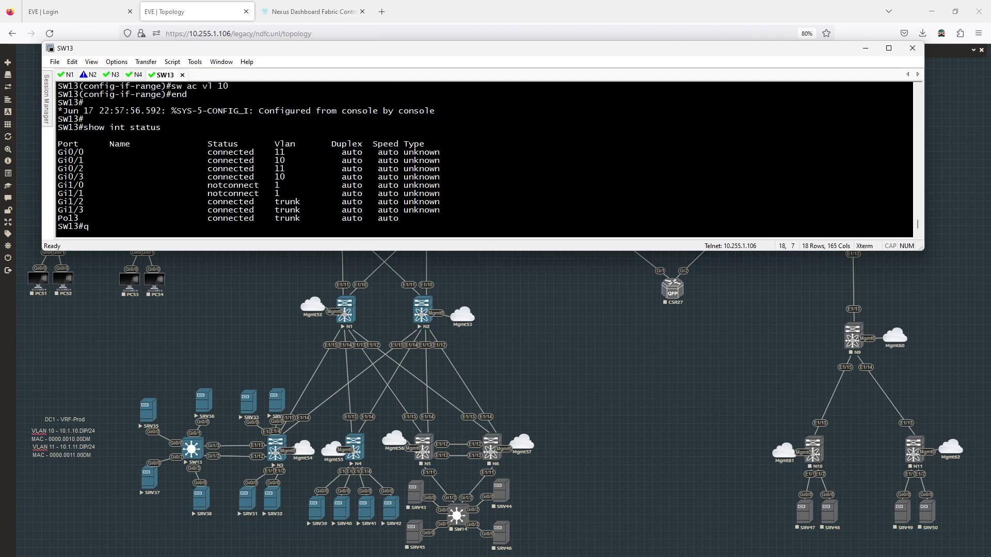
Save SW13's running configuration with wr
{"action": "type", "text": "wr"}
{"action": "key", "text": "Return"}
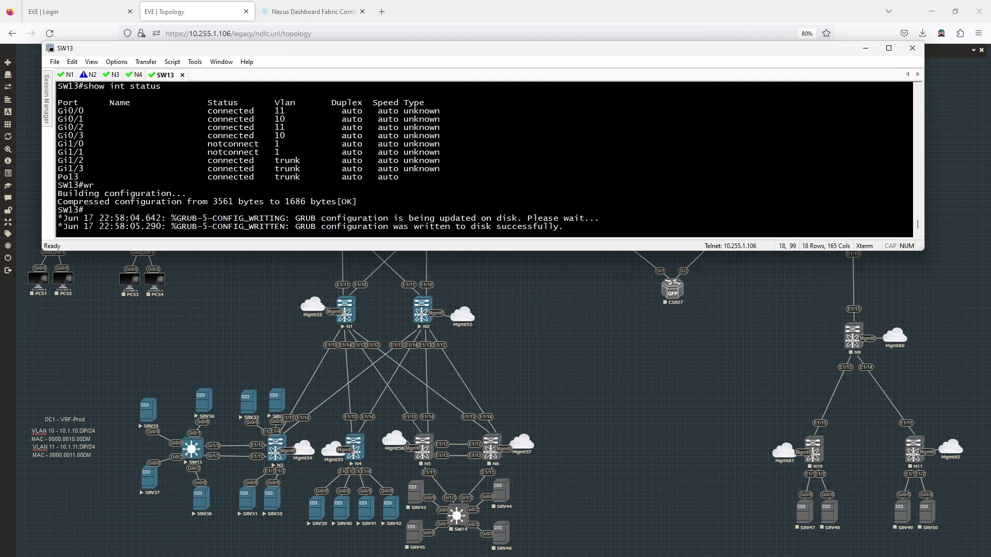
{"action": "key", "text": "Return"}
Display the dynamic MAC address table with show mac address-table dynamic
{"action": "type", "text": "show mac ad"}
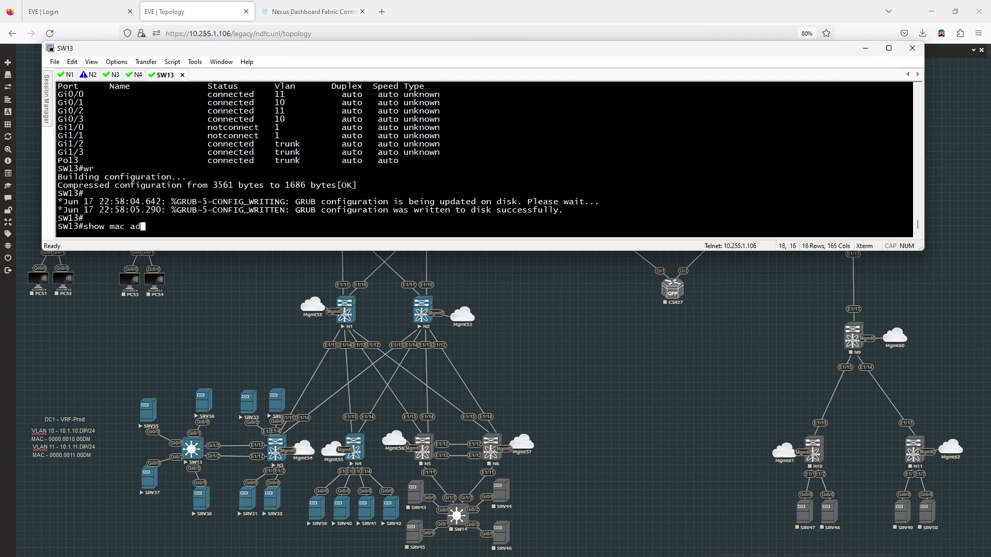
{"action": "key", "text": "Tab"}
{"action": "key", "text": "ctrl+a"}
{"action": "type", "text": "dy"}
{"action": "key", "text": "Tab"}
{"action": "key", "text": "Return"}
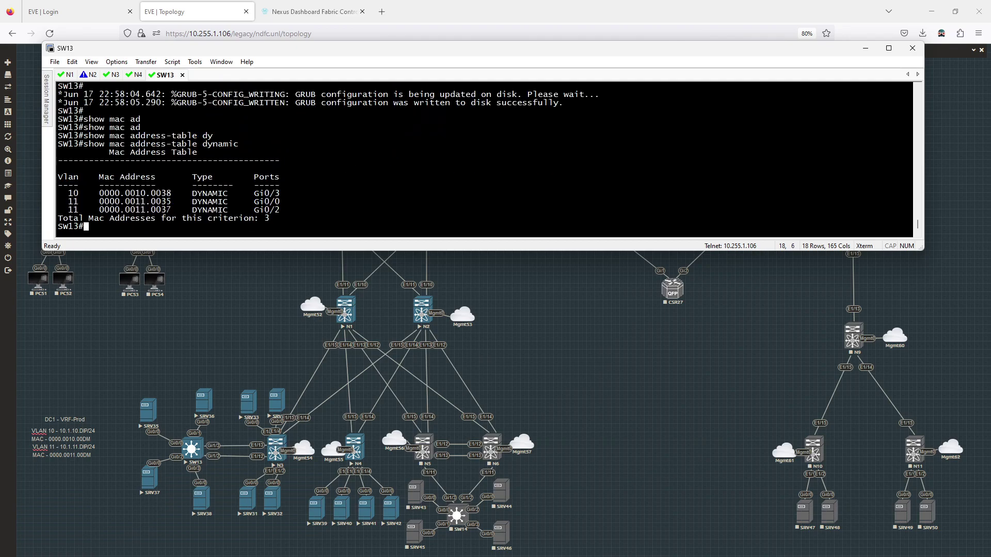